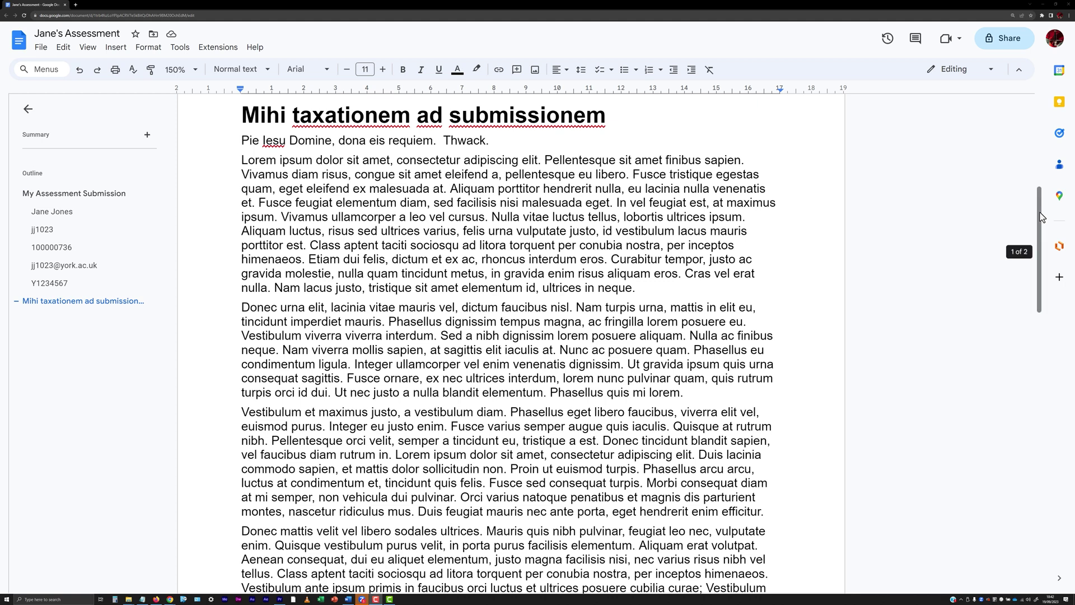
Step: Delete the name, username, student number, e-mail and ID lines under the document title
left_click_drag(1040, 216, 1035, 99)
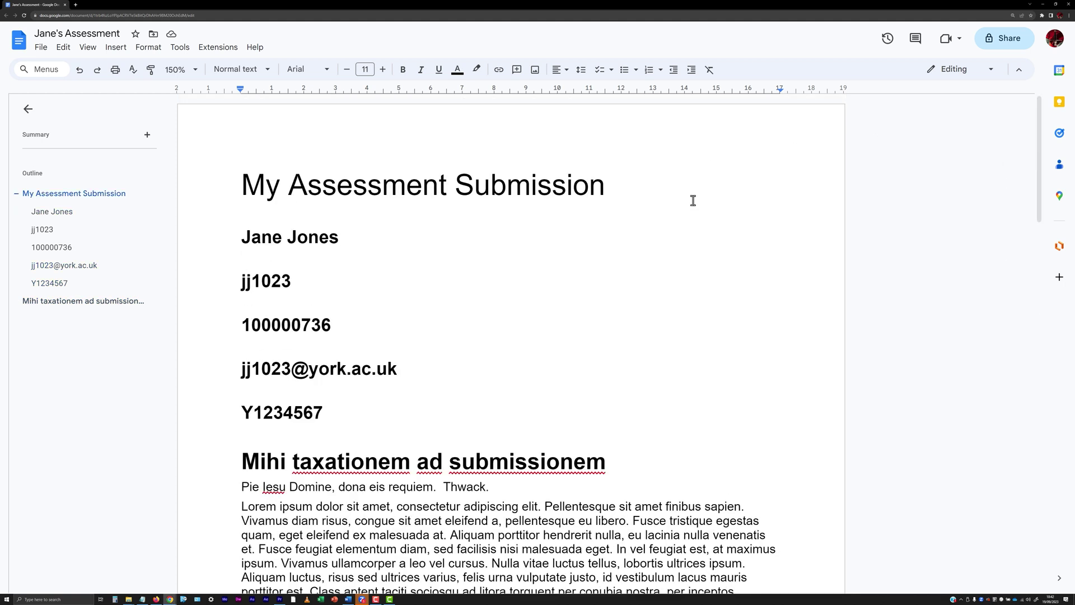
left_click_drag(343, 238, 204, 235)
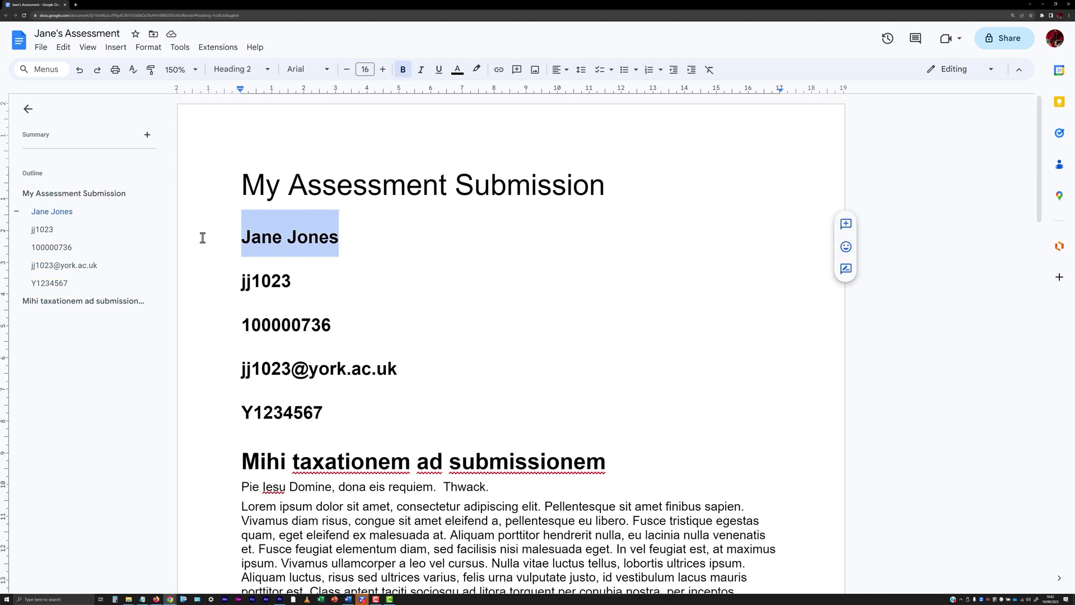
key("BackSpace")
key("BackSpace")
left_click(300, 236)
key("BackSpace")
key("BackSpace")
key("BackSpace")
key("BackSpace")
key("BackSpace")
key("BackSpace")
key("BackSpace")
left_click_drag(330, 237, 215, 240)
key("BackSpace")
key("BackSpace")
left_click_drag(393, 239, 213, 243)
key("BackSpace")
key("BackSpace")
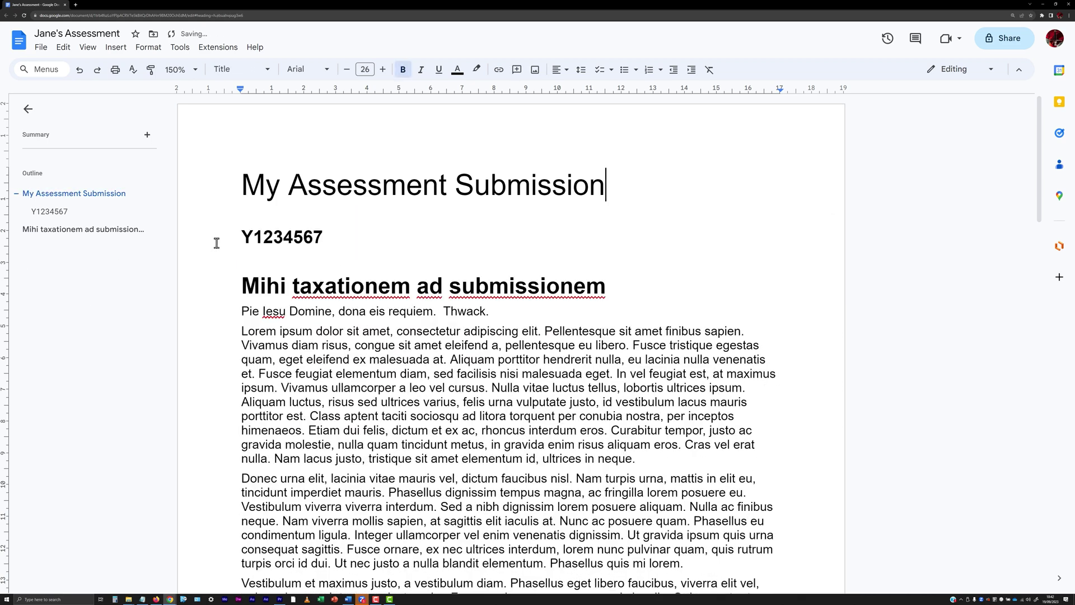
left_click_drag(335, 240, 223, 236)
key("BackSpace")
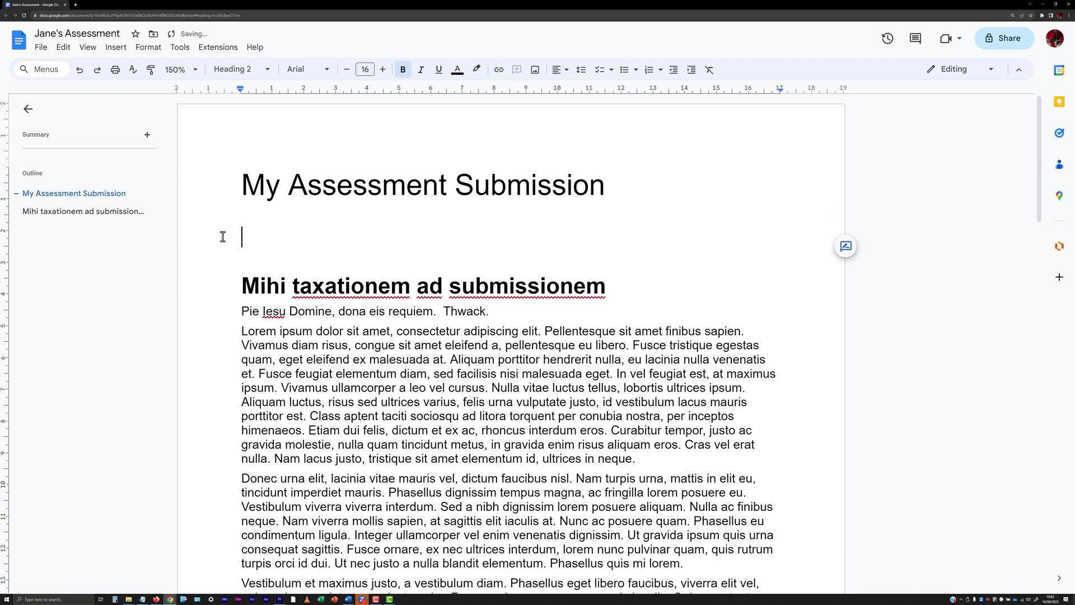
key("BackSpace")
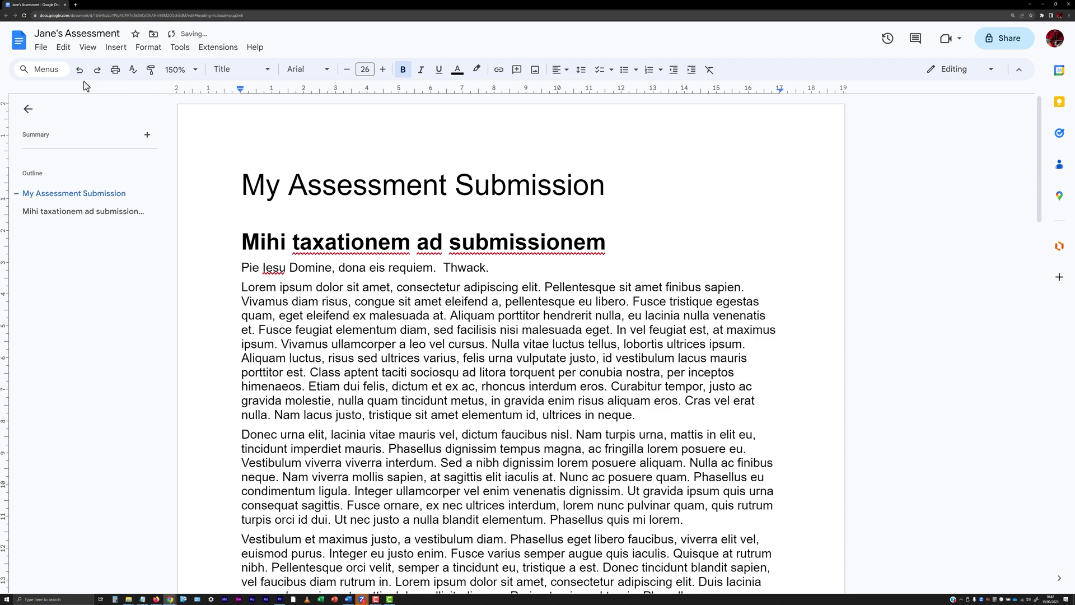
Step: Rename the Google Doc to 'My Assessment'
left_click_drag(64, 33, 15, 35)
type("My")
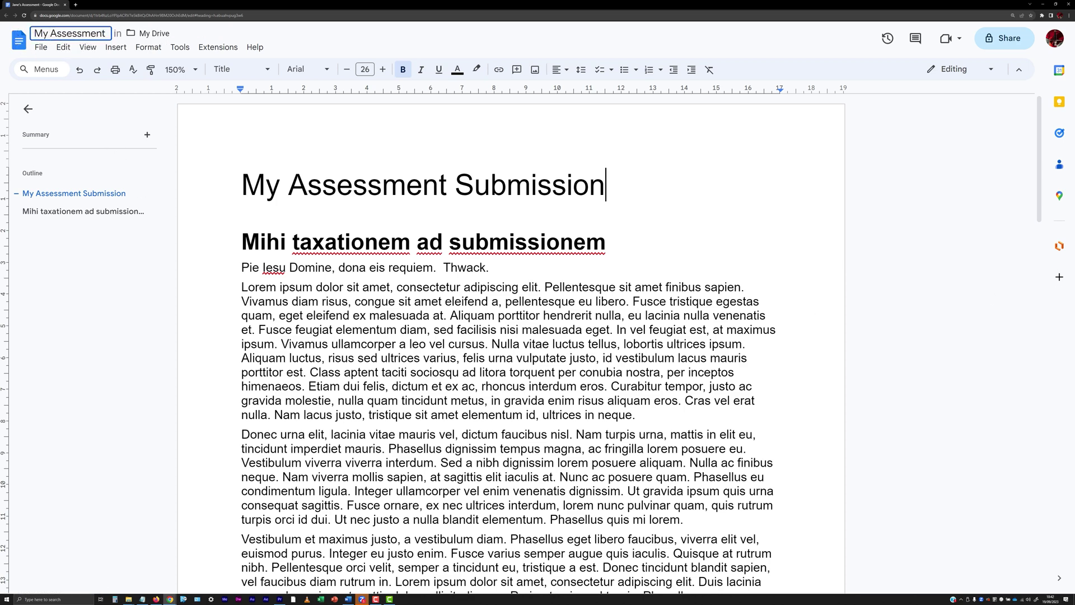
key("Return")
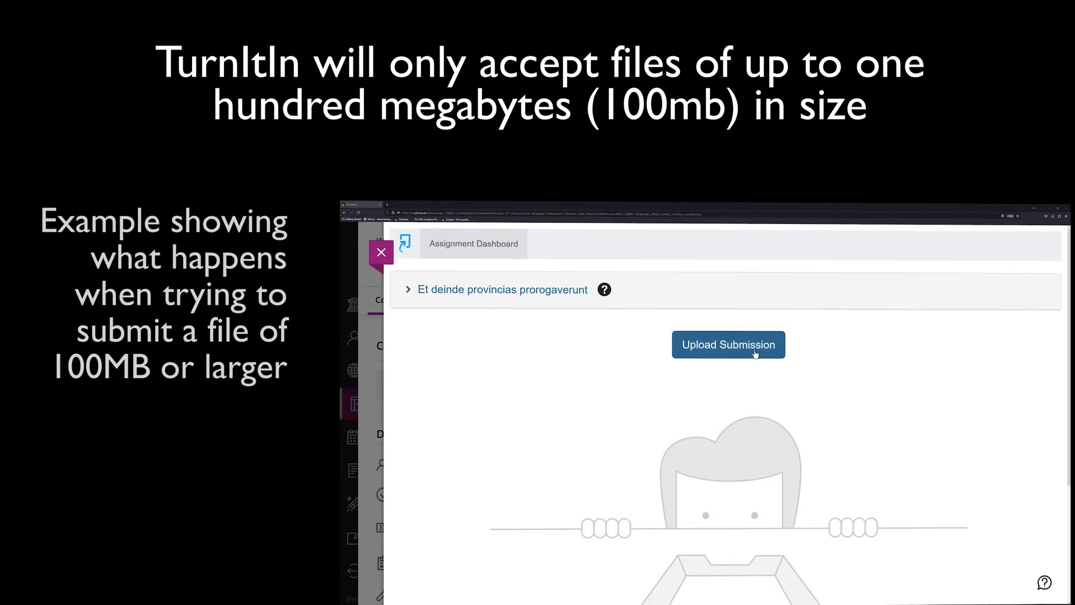
Step: Play the inset demo of uploading a submission and browsing for a file over 100MB
left_click(755, 353)
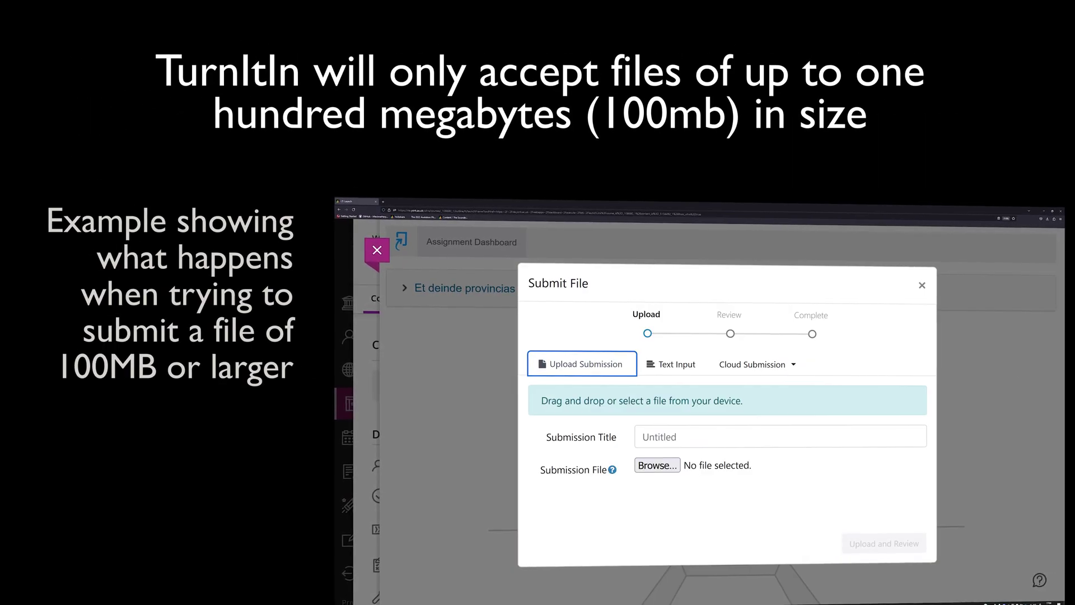
left_click(656, 466)
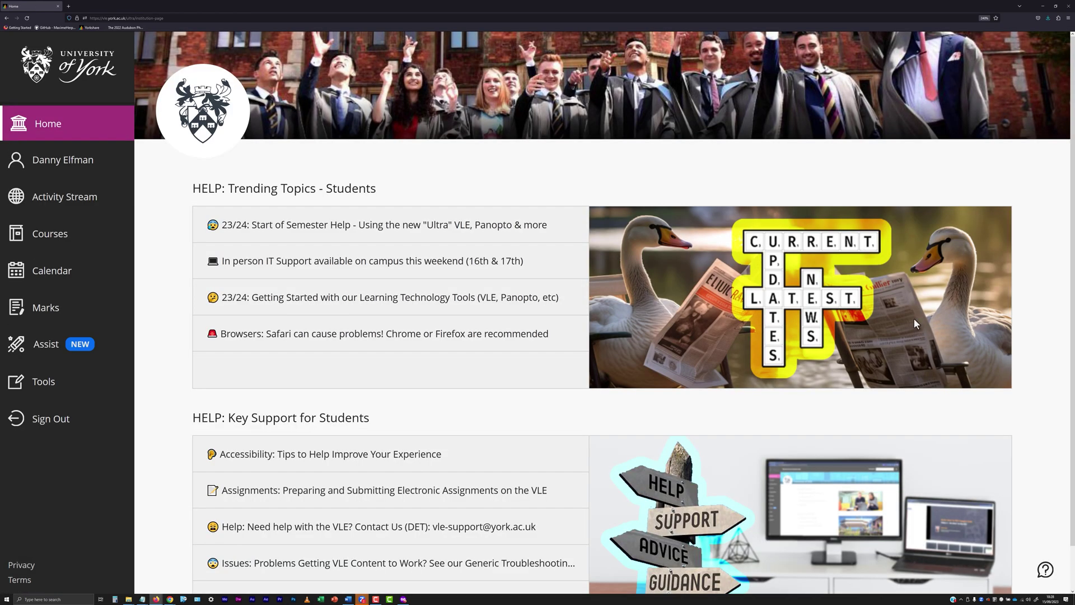
Step: Open the Diagetic Sound course from Courses and expand its Summative Assignments folder
left_click(75, 239)
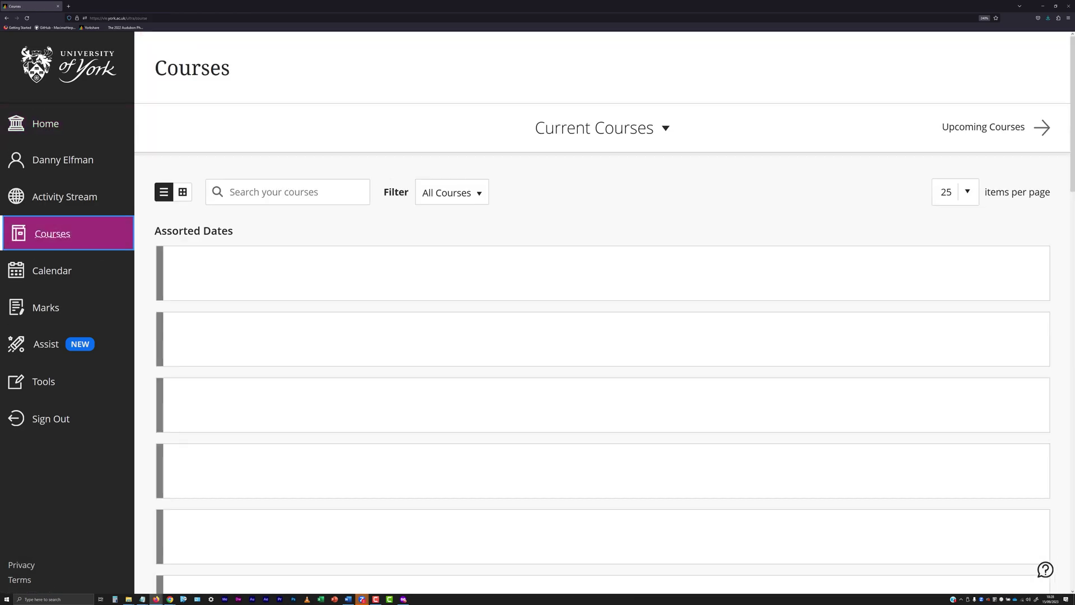
left_click(1008, 264)
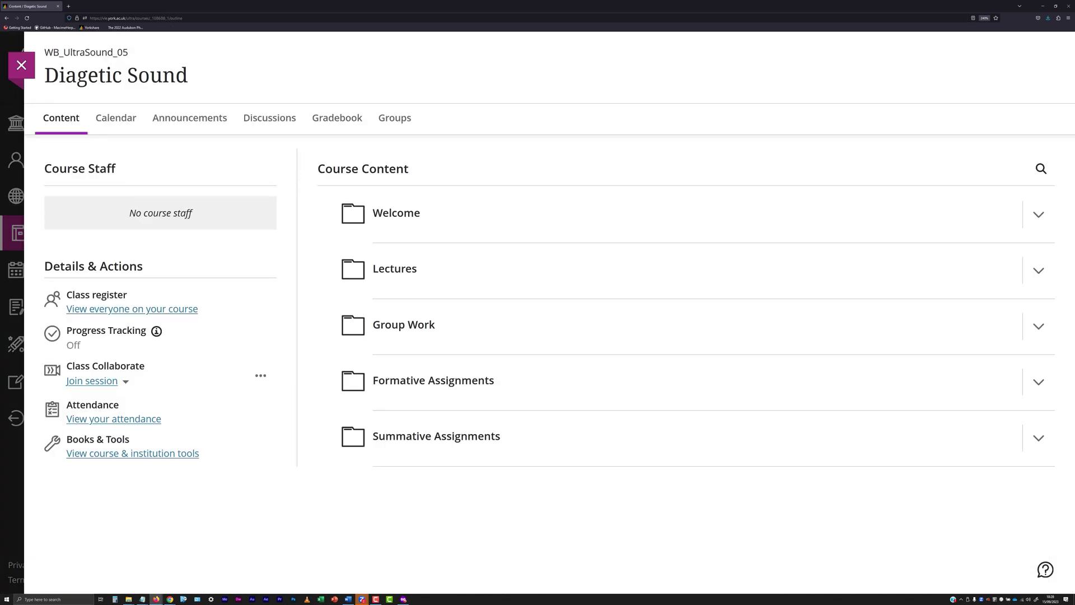
left_click(552, 445)
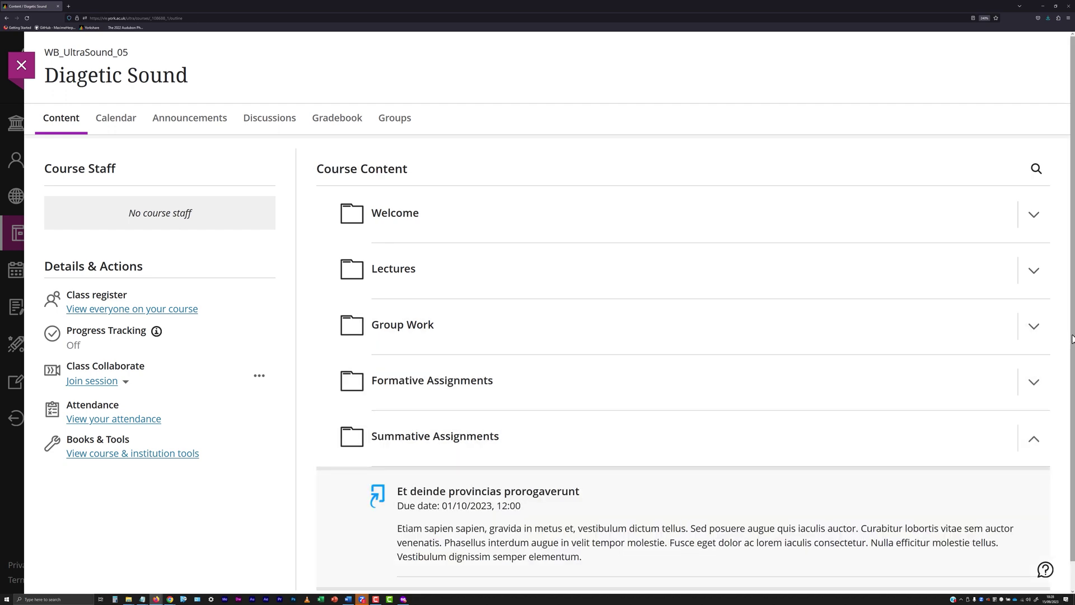
scroll(1066, 345, "down", 1)
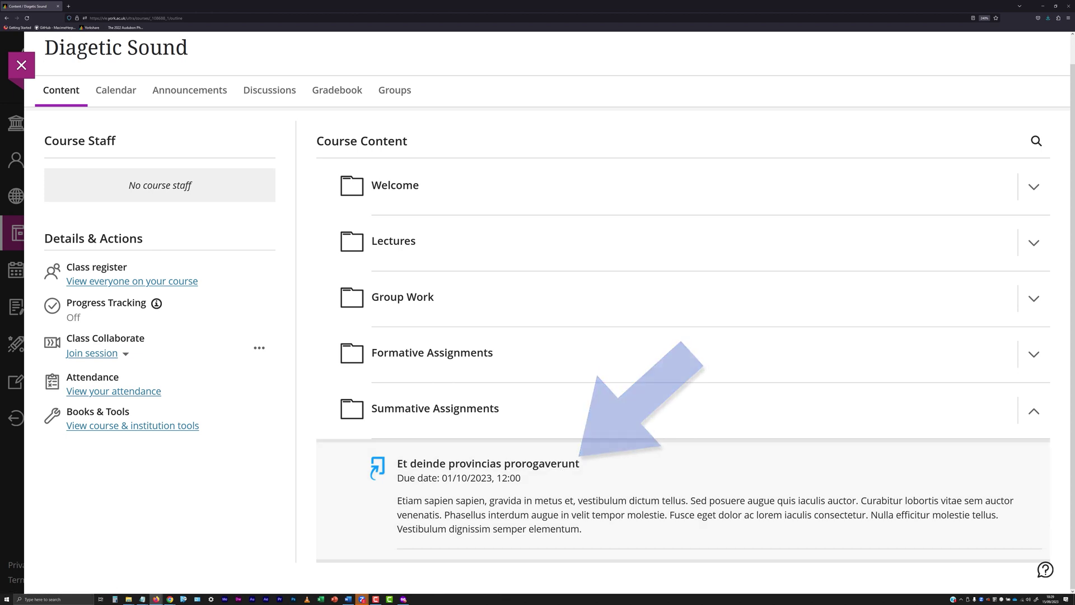
Step: Launch the 'Et deinde provincias prorogaverunt' assignment in Turnitin from its details panel
left_click(537, 463)
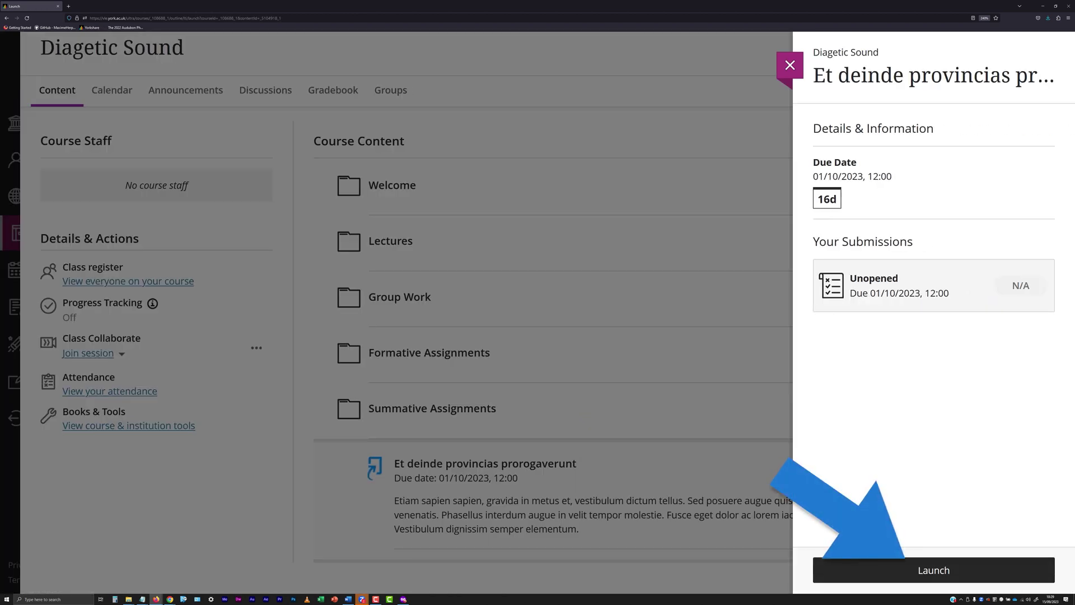
left_click(892, 571)
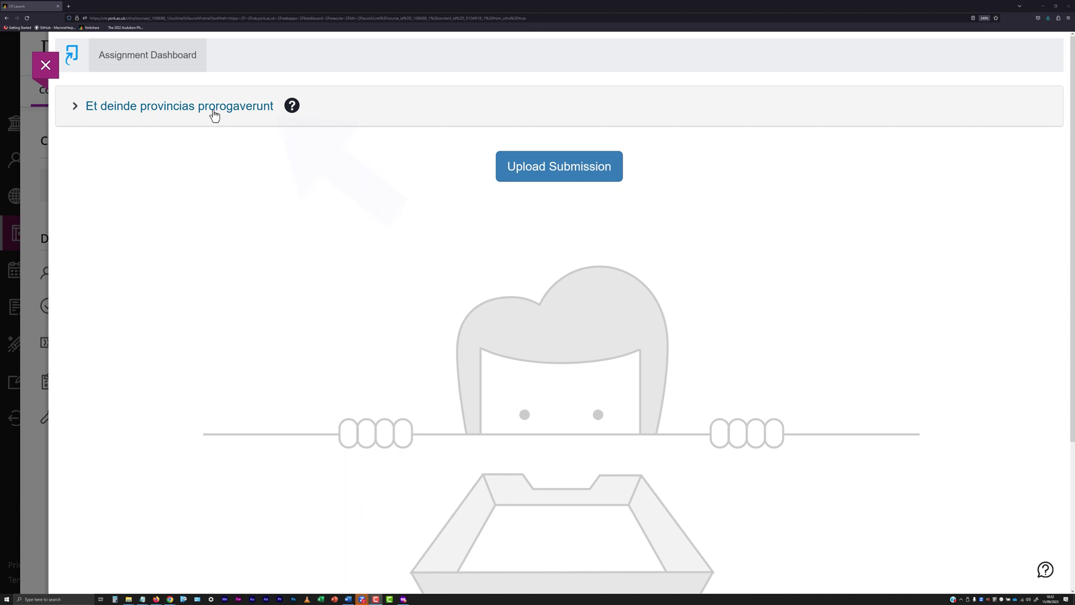
Step: Expand the assignment's details, then view the Demo Scored Feedback Form rubric
left_click(214, 116)
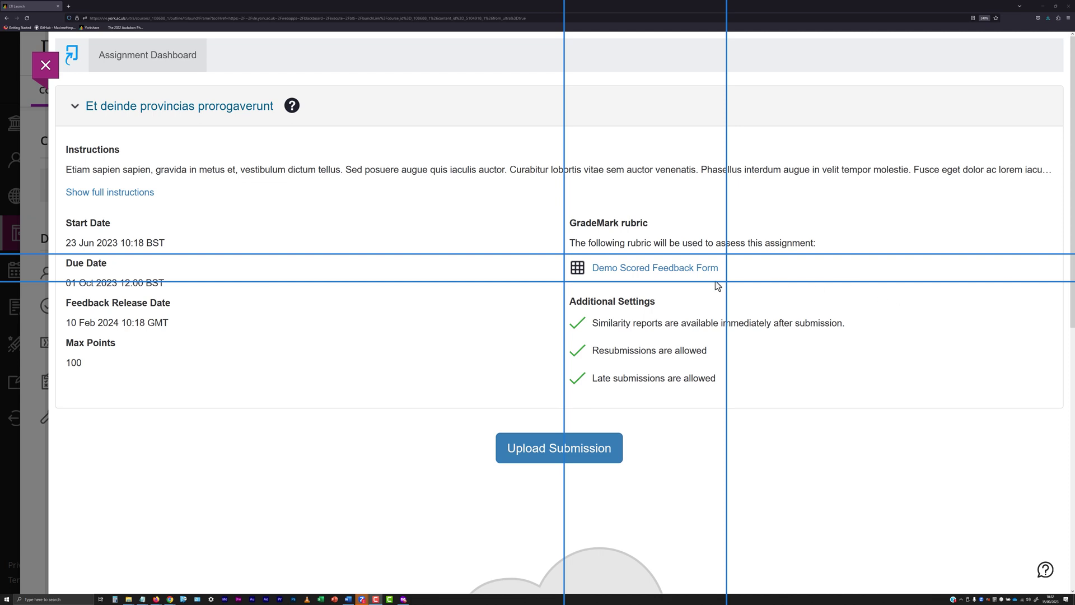
left_click(679, 270)
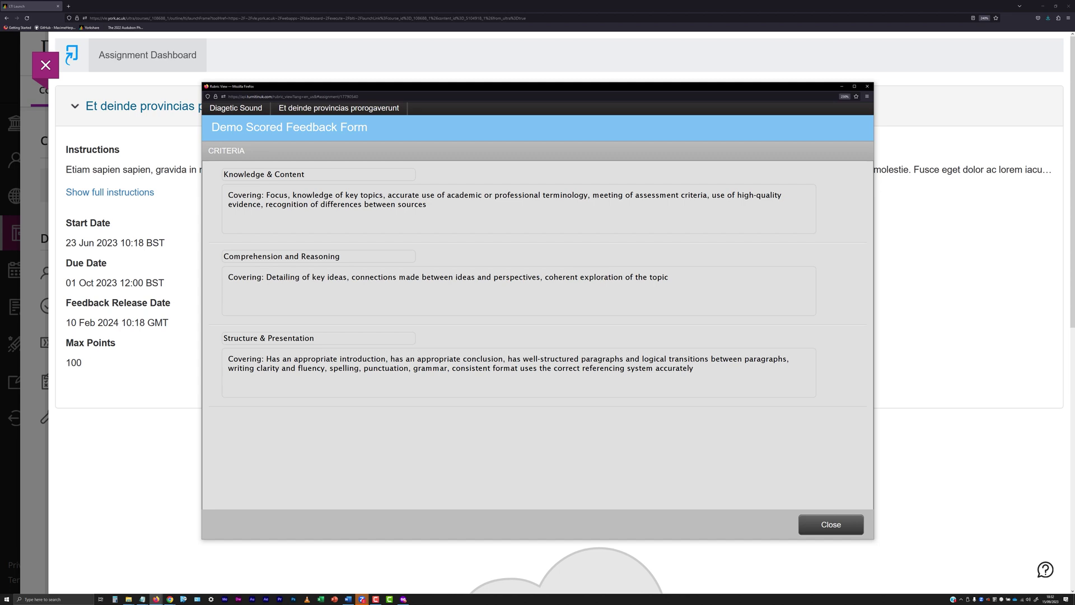
Step: Close the Rubric View popup to get back to the Assignment Dashboard
left_click(831, 525)
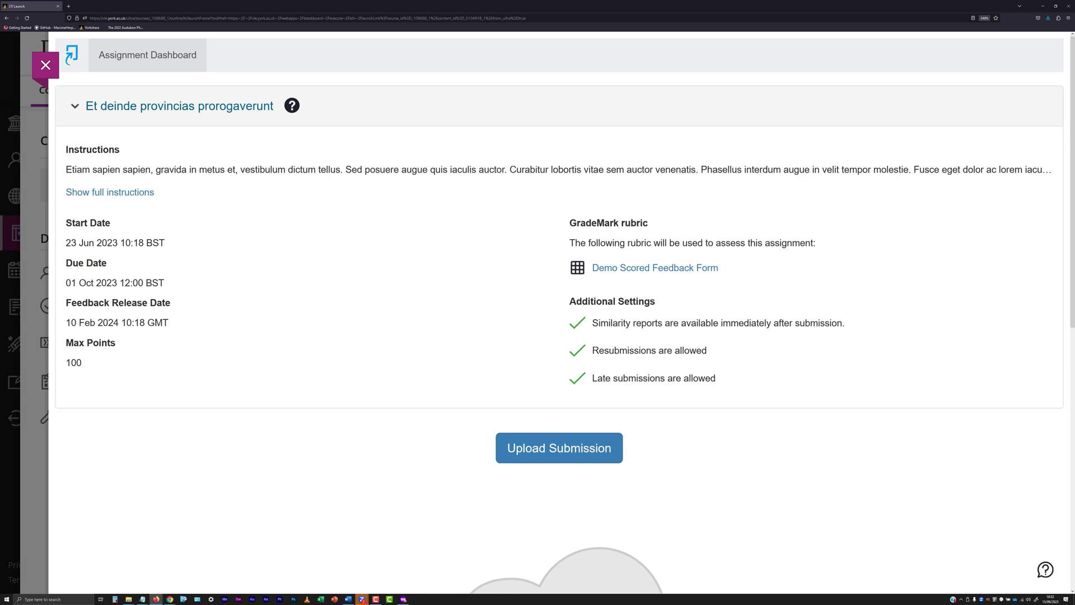
key("F10")
Step: Collapse the assignment details and open the Upload Submission dialog
left_click(259, 111)
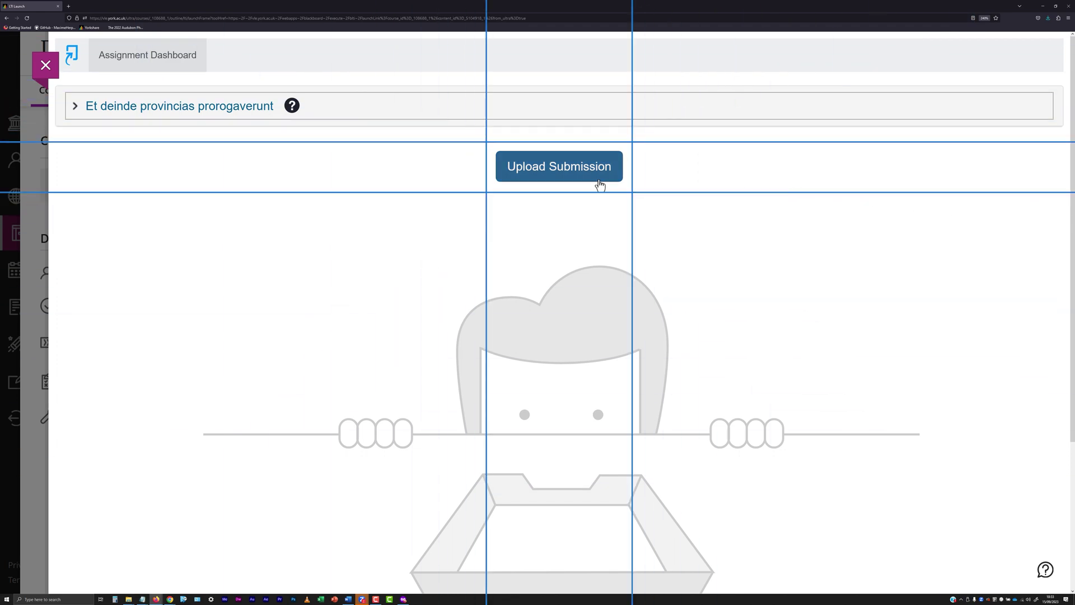
left_click(583, 176)
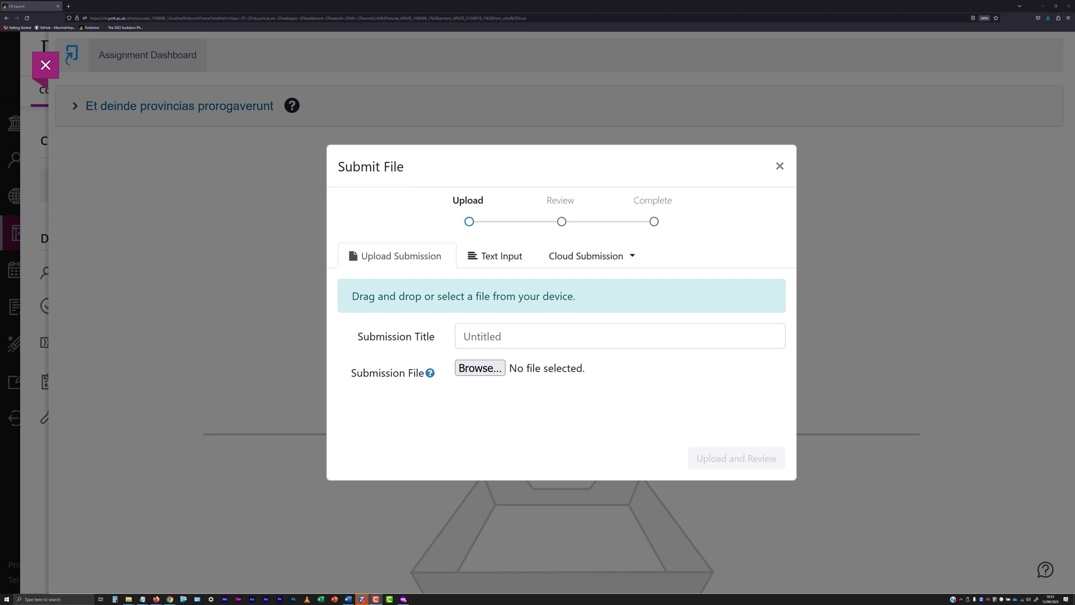
Step: Browse to and select MySubmission_LatinImLi.pdf as the file to upload
left_click(481, 368)
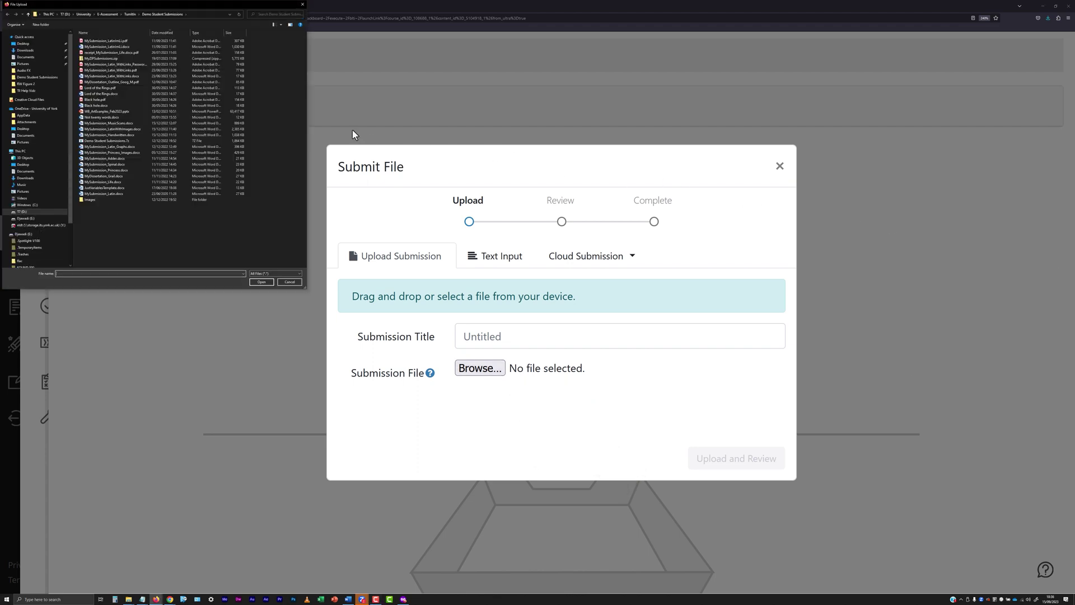
left_click(114, 40)
left_click(261, 281)
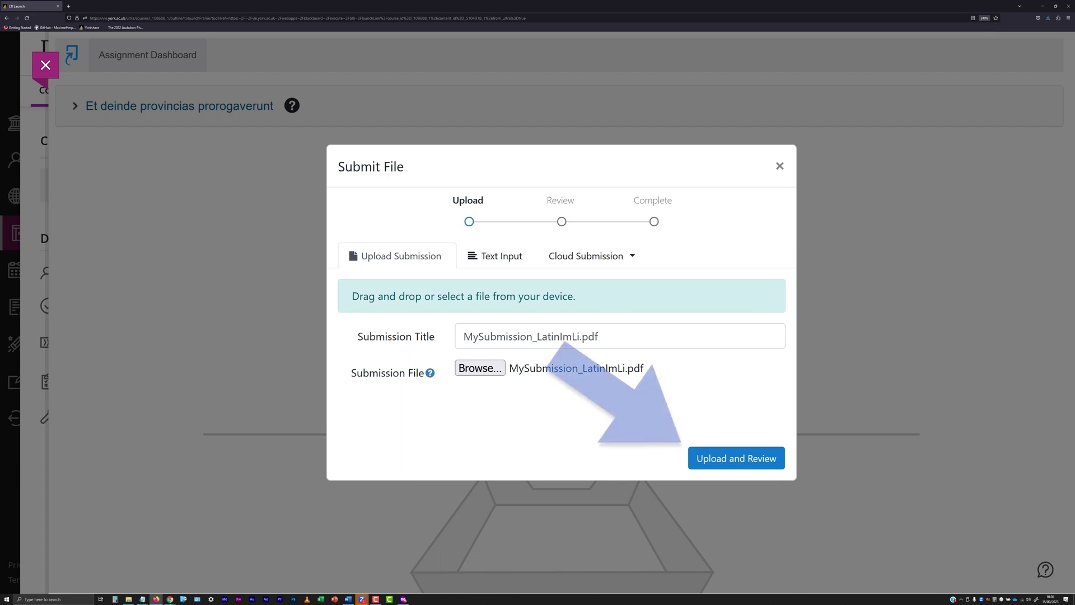
Step: Upload MySubmission_LatinImLi.pdf, page through its three-page preview, and submit it to Turnitin
left_click(750, 463)
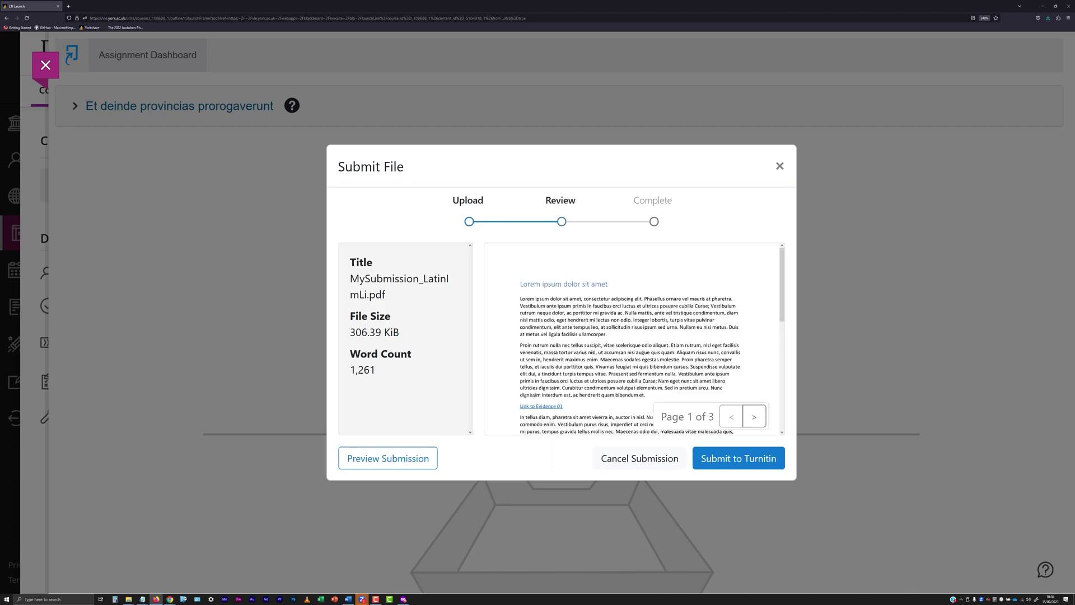
left_click(754, 416)
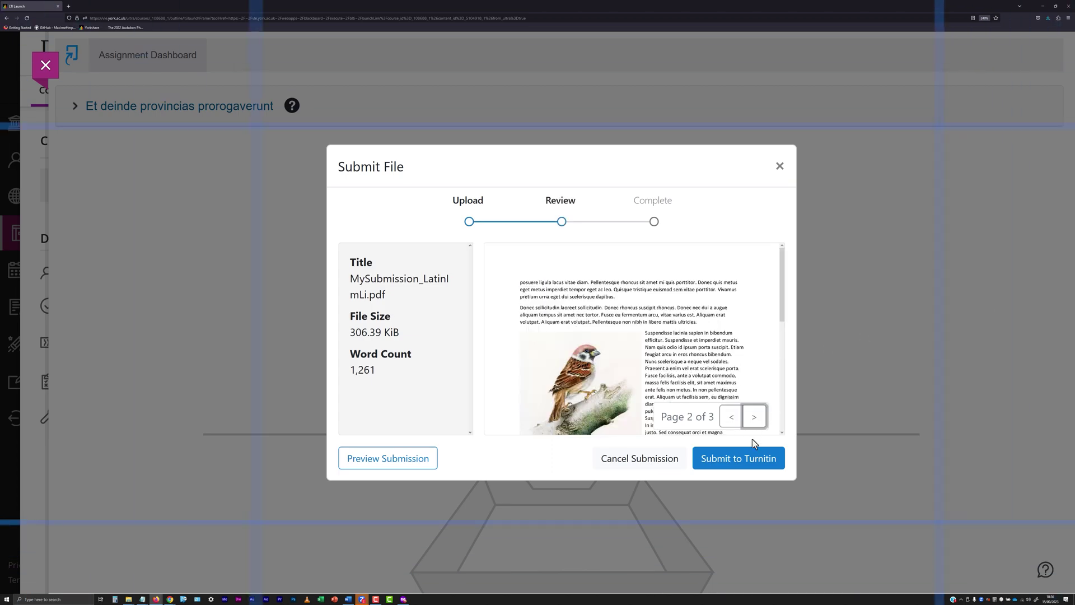
left_click(754, 416)
left_click(731, 416)
left_click(734, 419)
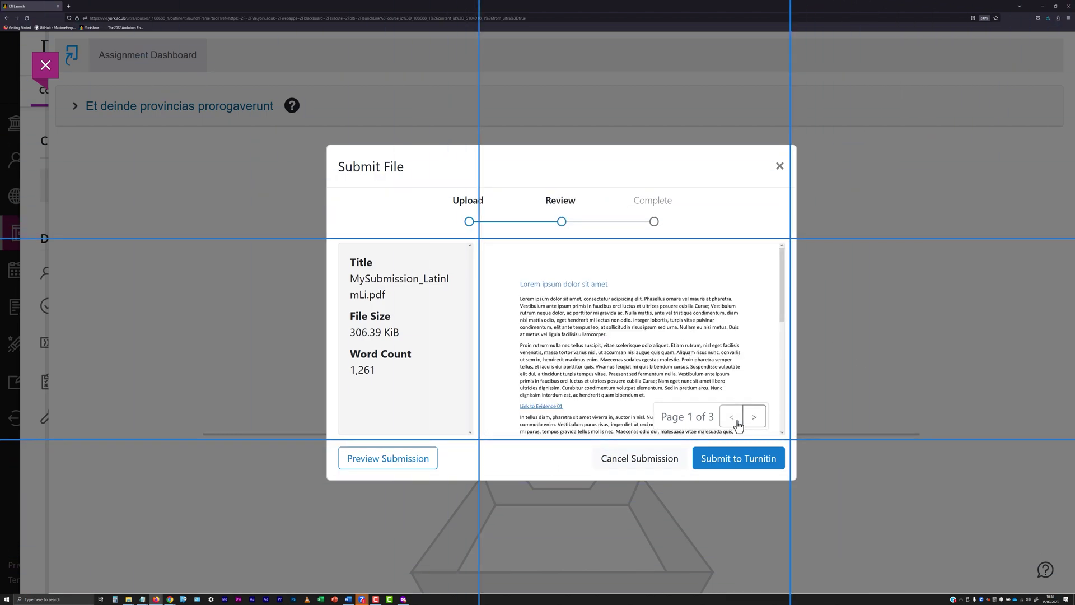
scroll(773, 314, "down", 5)
scroll(773, 314, "up", 5)
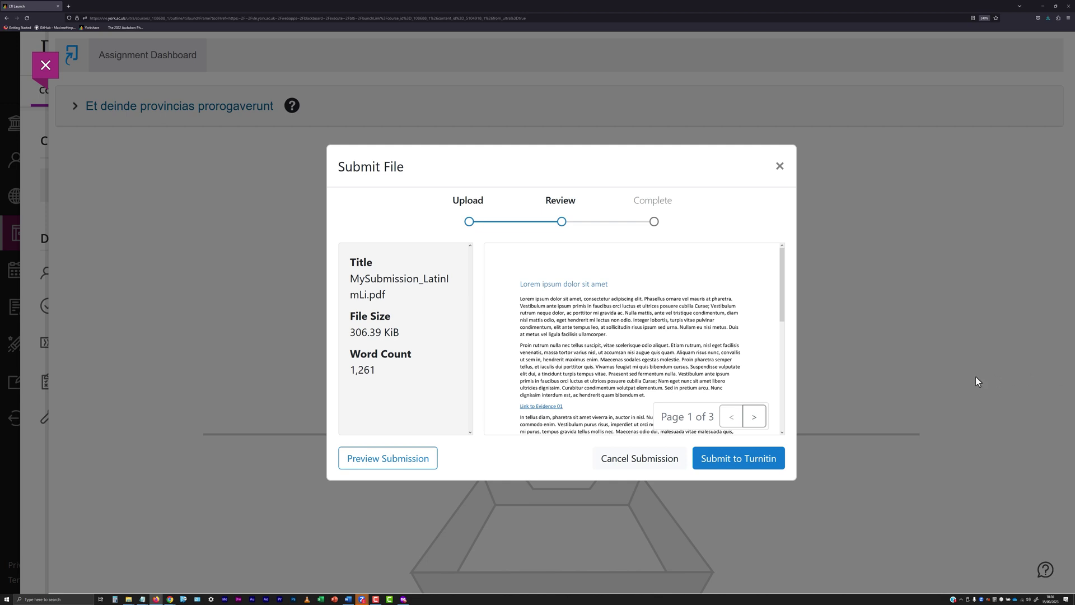
left_click(719, 464)
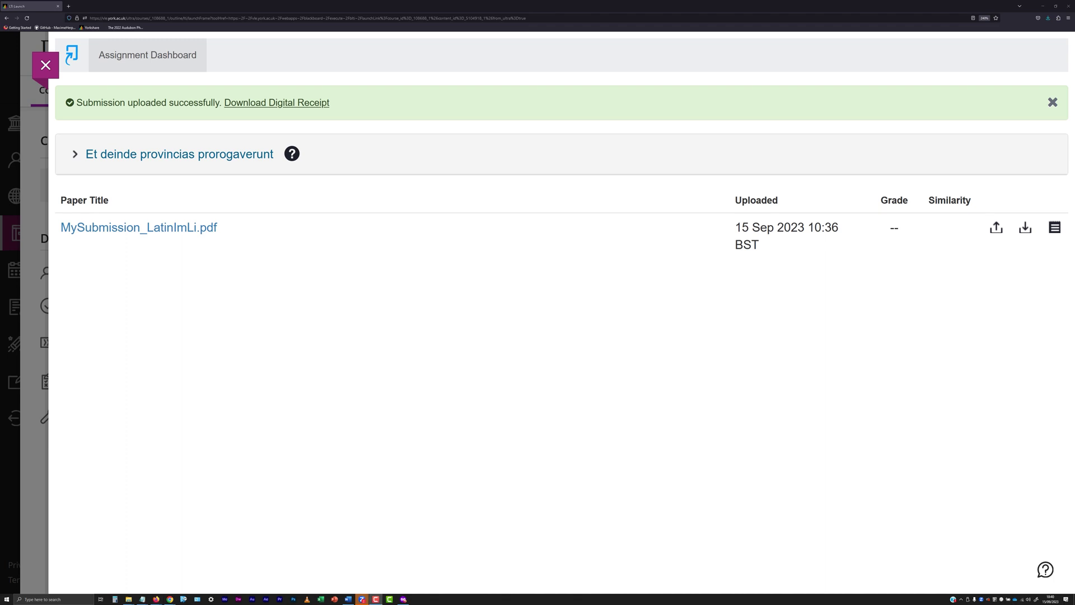
key("Print")
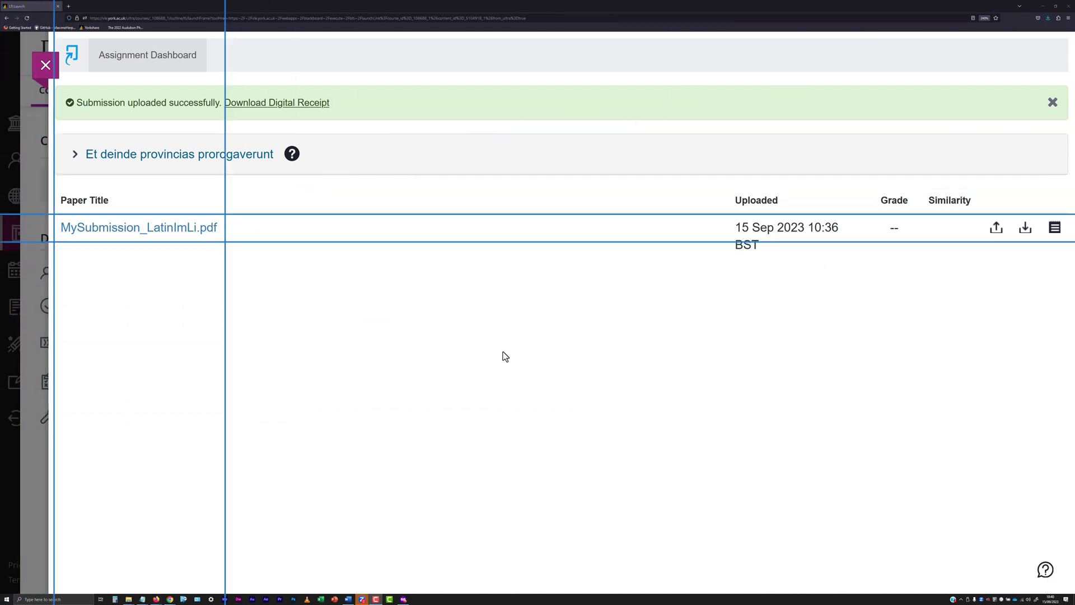
Step: Open the paper in Feedback Studio, hide the Similarity layer, scroll through it, then close the window
left_click(196, 228)
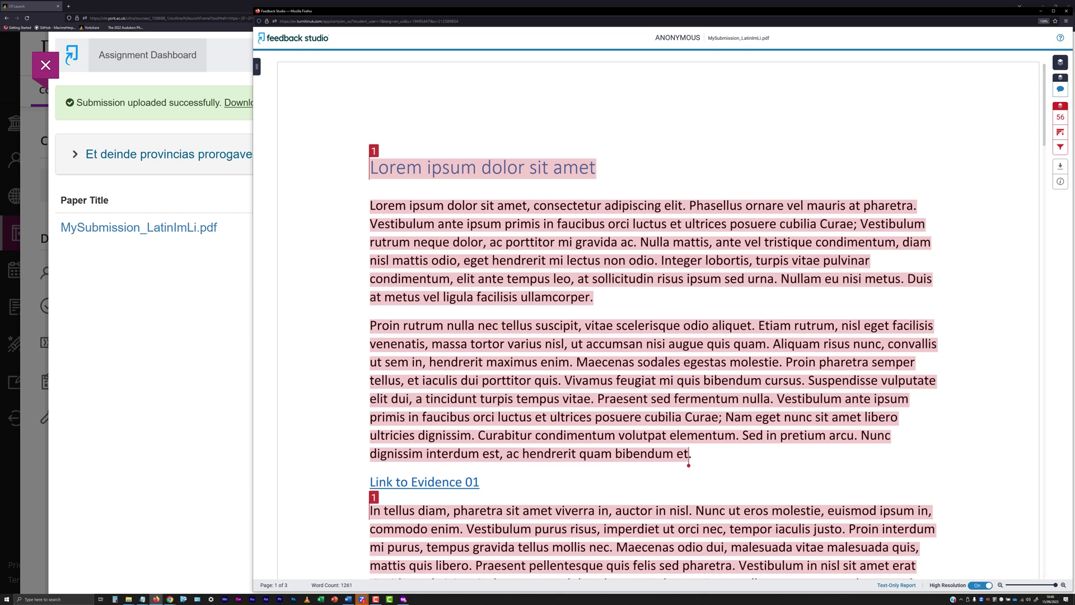
left_click(1060, 110)
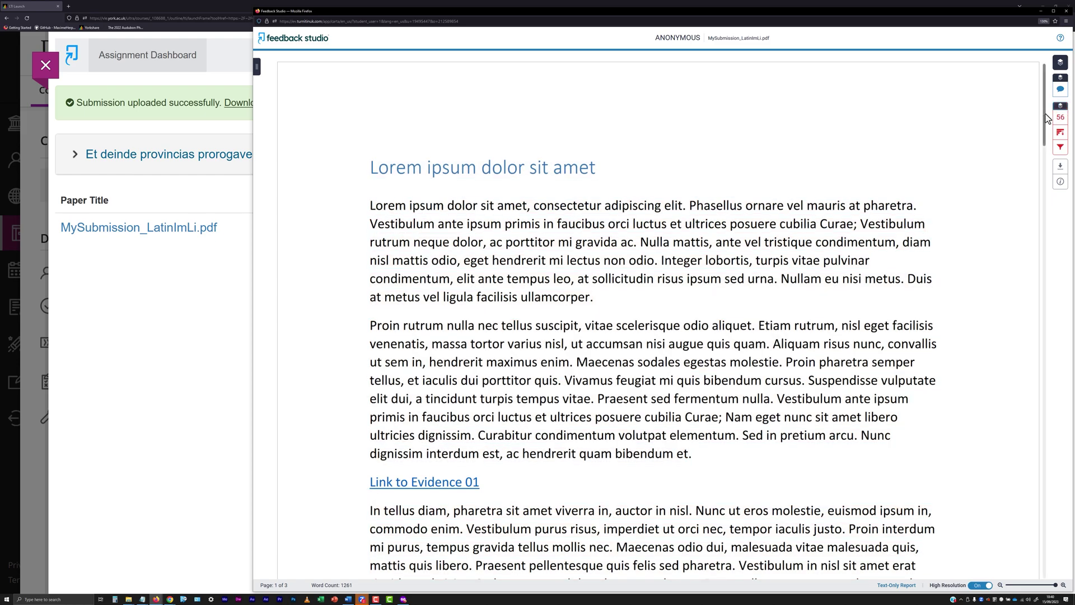
left_click_drag(1045, 118, 1059, 415)
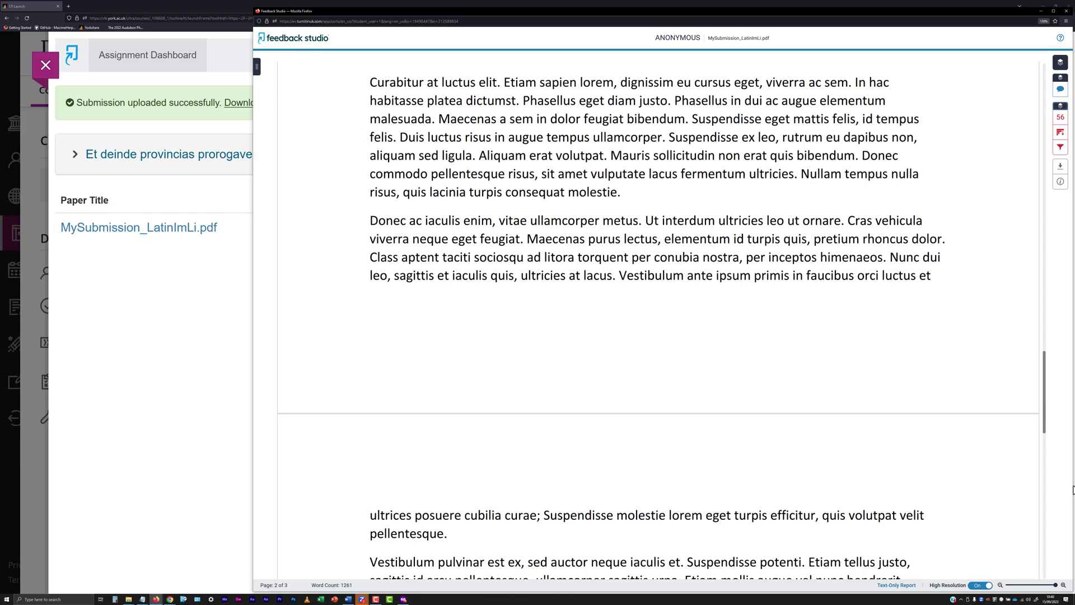
left_click_drag(1072, 490, 1017, 85)
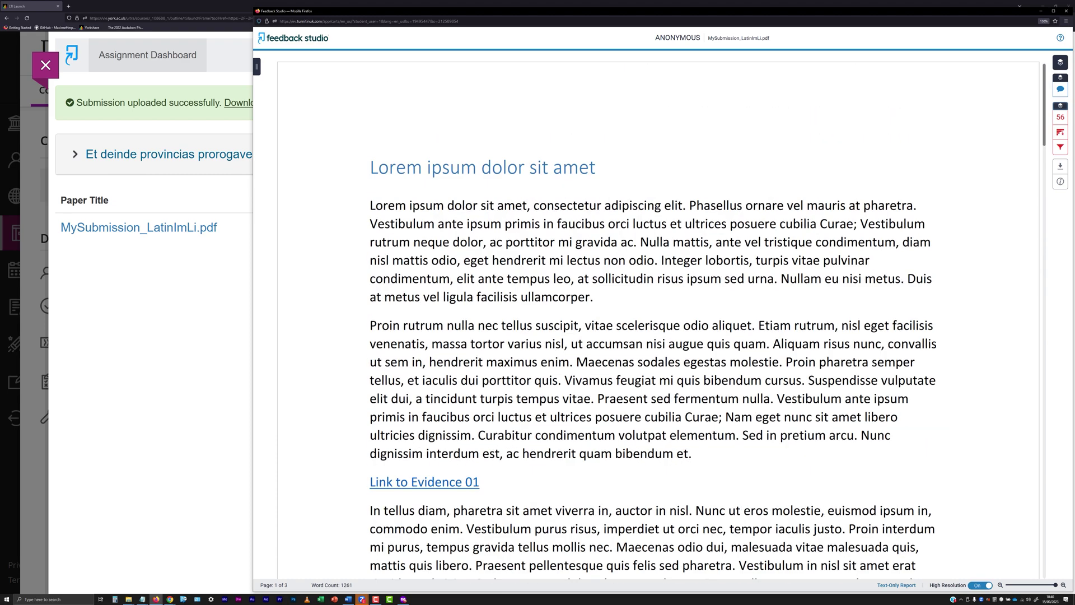
key("alt+Tab")
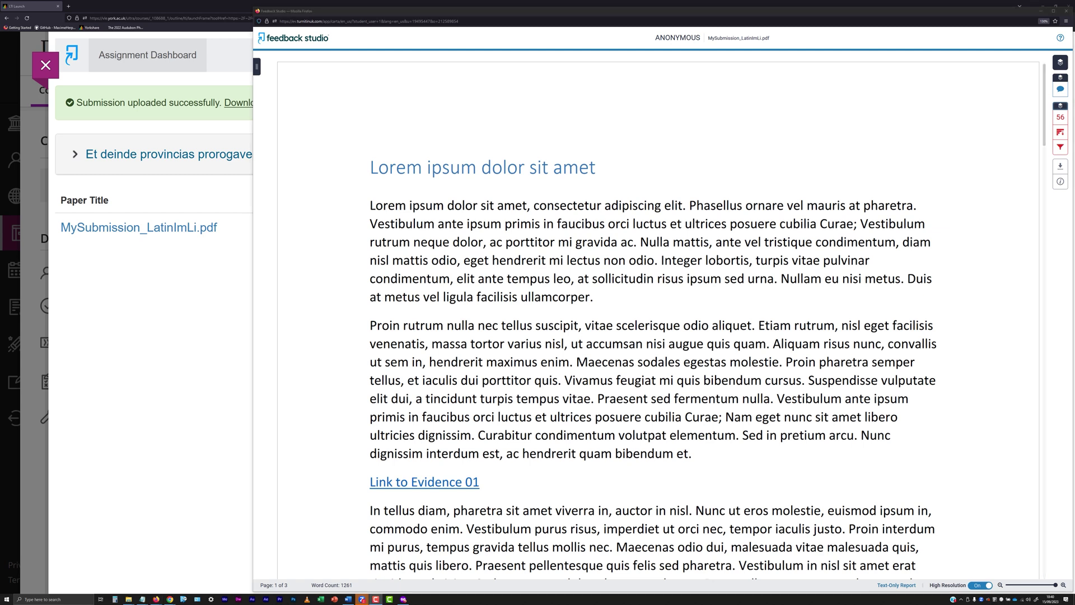
left_click(1066, 12)
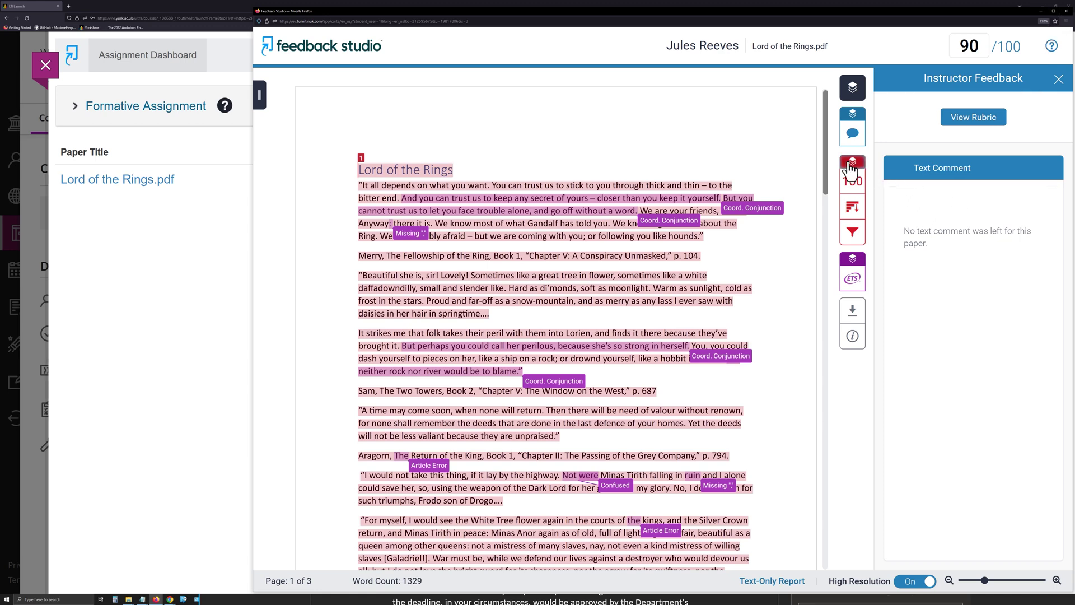
Step: Hide the similarity highlights on the 90/100 paper, then toggle the ETS e-rater grammar layer off and on
left_click(851, 167)
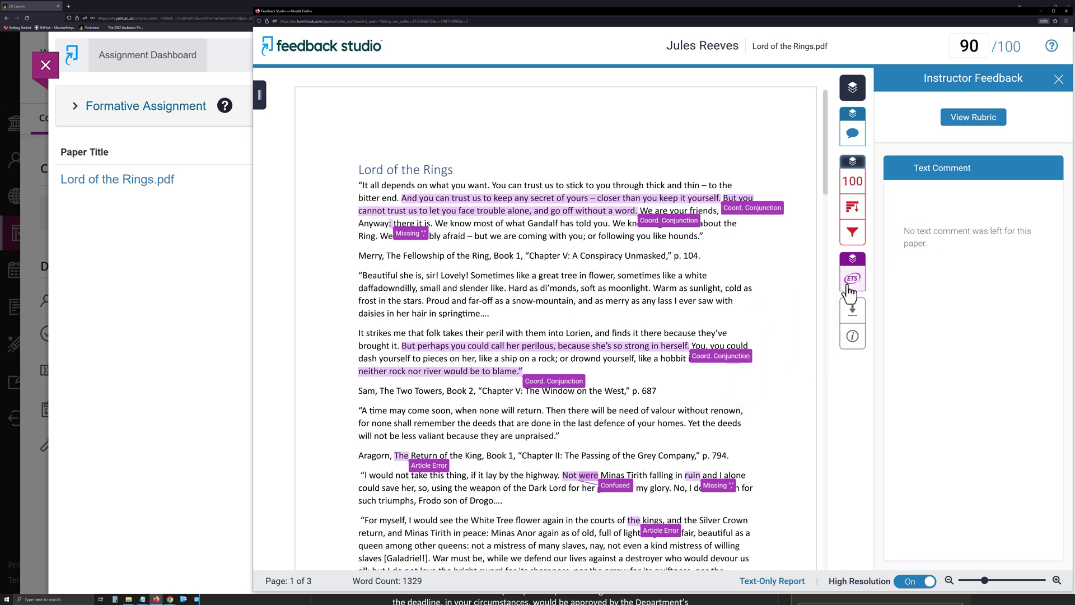
left_click(850, 267)
left_click(849, 267)
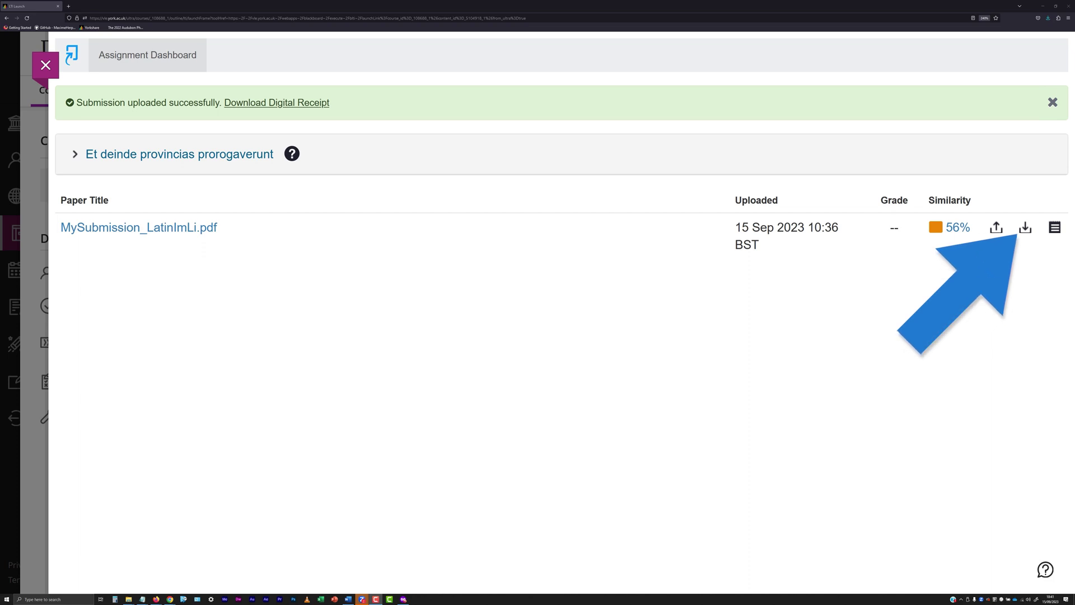
Step: Download the submitted paper as a PDF, scroll through it, cancel the save, and close its tab
left_click(1027, 229)
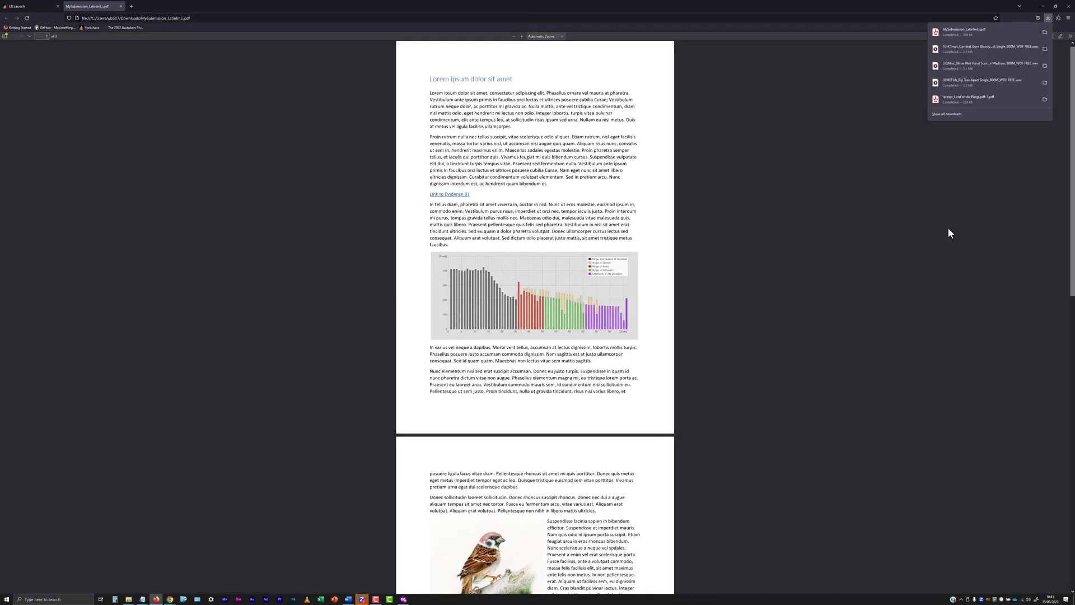
left_click(1007, 184)
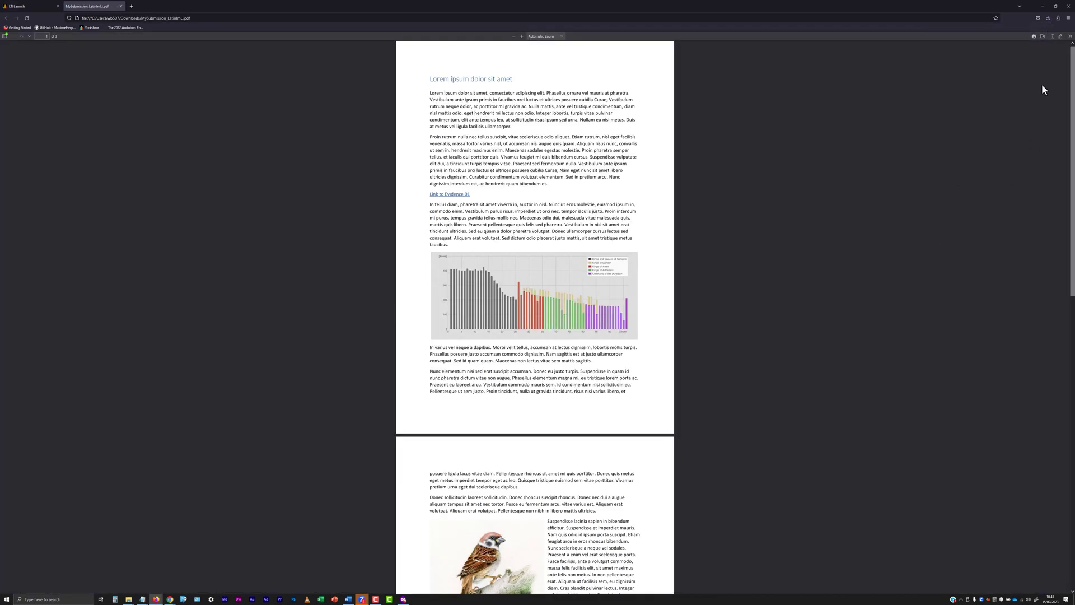
scroll(1050, 106, "down", 10)
scroll(1050, 107, "up", 10)
left_click(1043, 37)
left_click(274, 283)
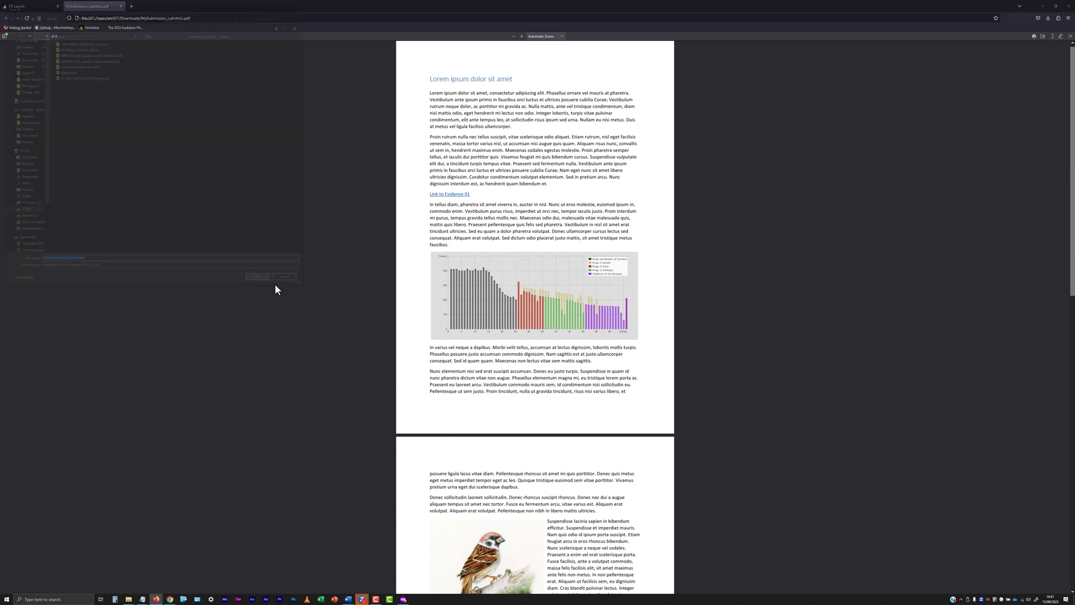
left_click(121, 6)
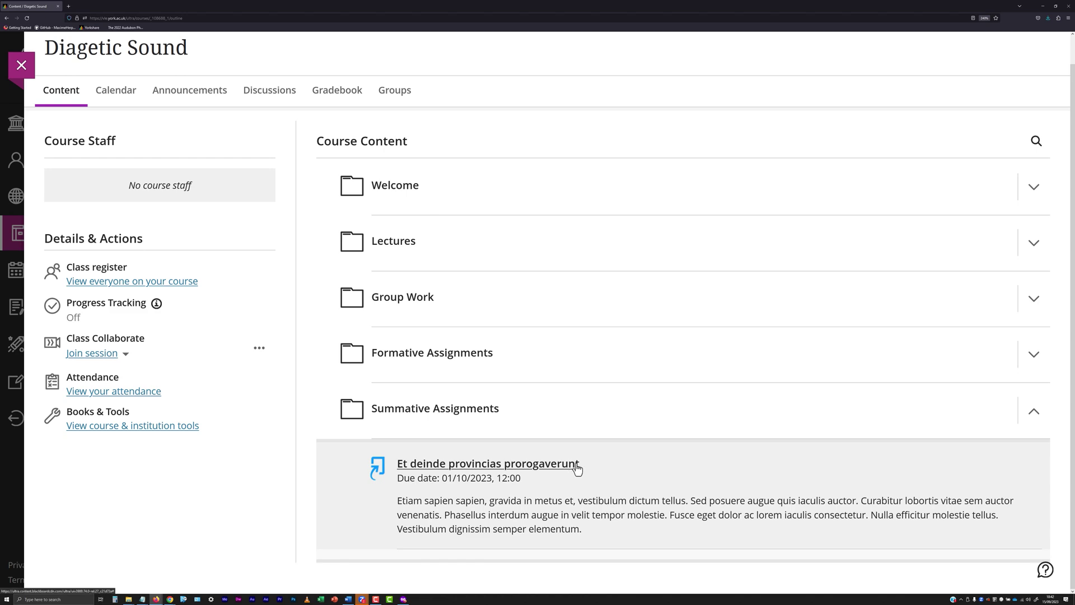
Step: Launch the Et deinde provincias prorogaverunt assignment in Turnitin and start a resubmission
left_click(594, 464)
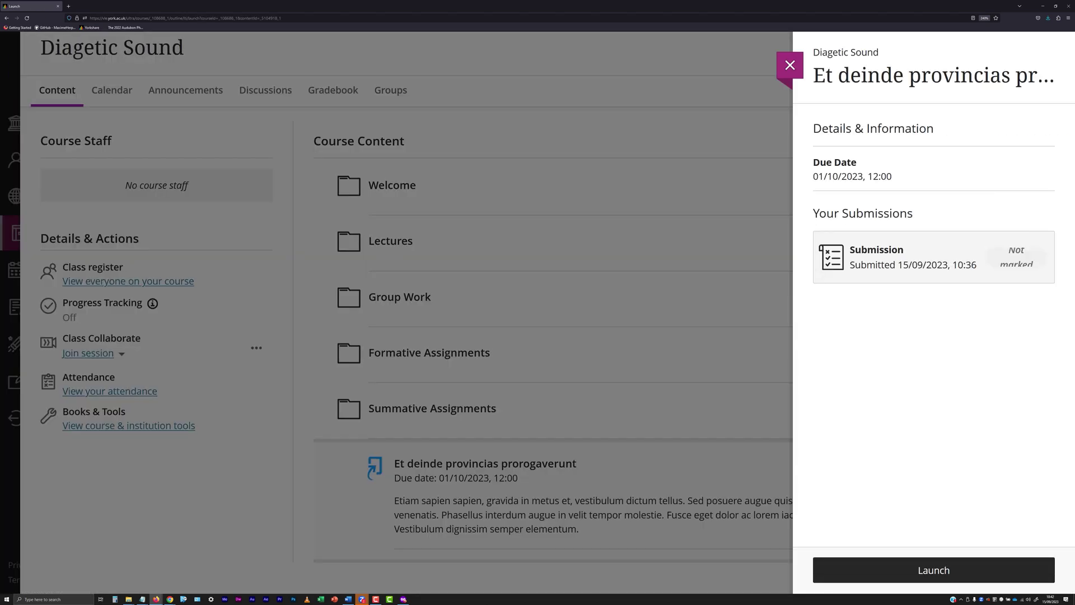
left_click(933, 571)
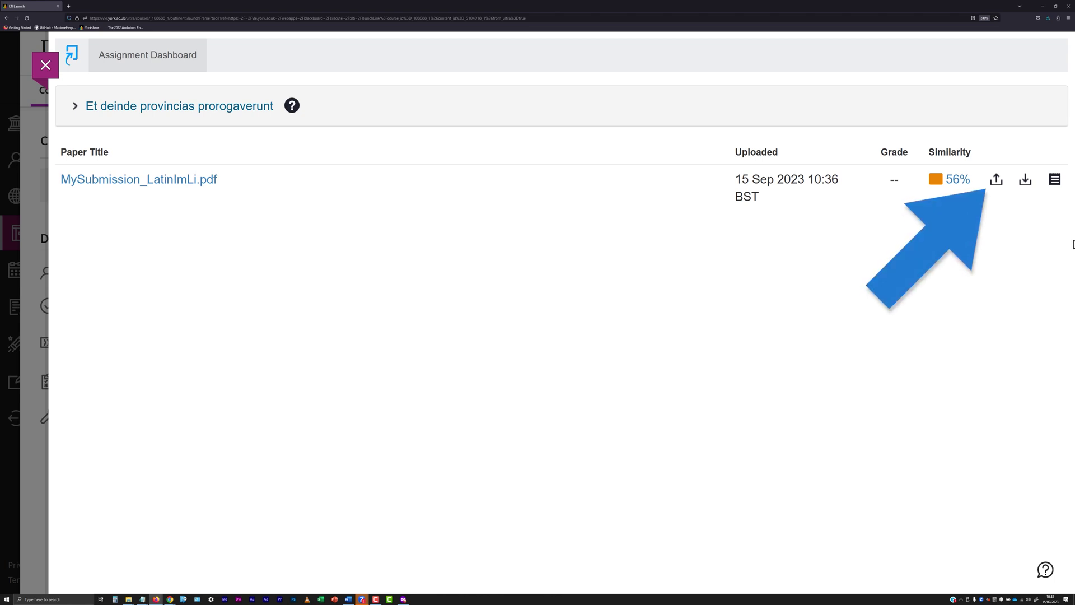
left_click(995, 180)
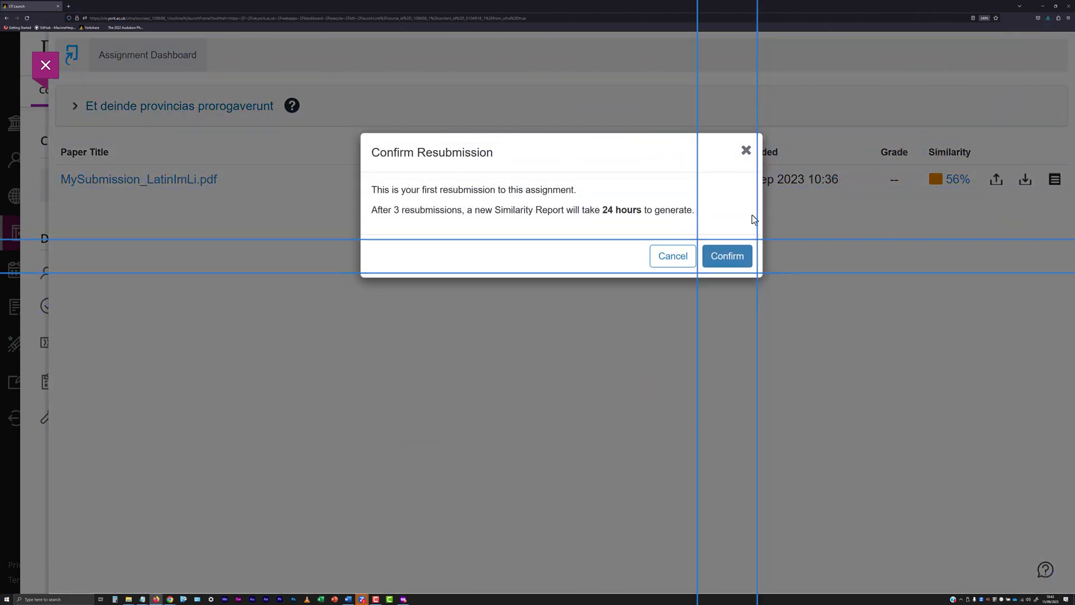
Step: Confirm the resubmission, then upload and submit MySubmission_LatinImLi.docx to Turnitin
left_click(723, 260)
left_click(488, 371)
key("Return")
left_click(734, 459)
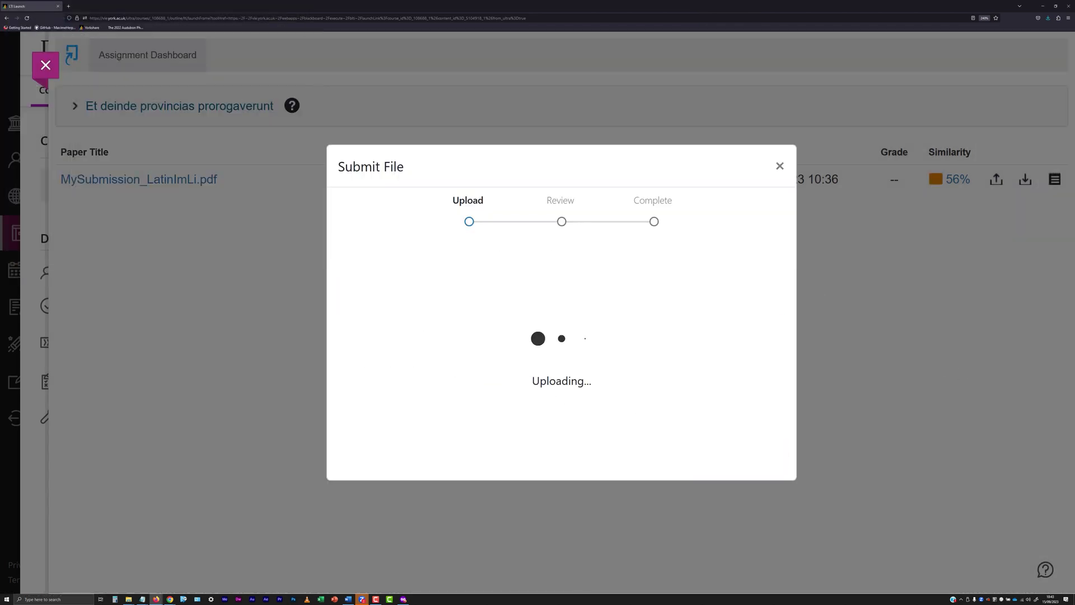
left_click(737, 457)
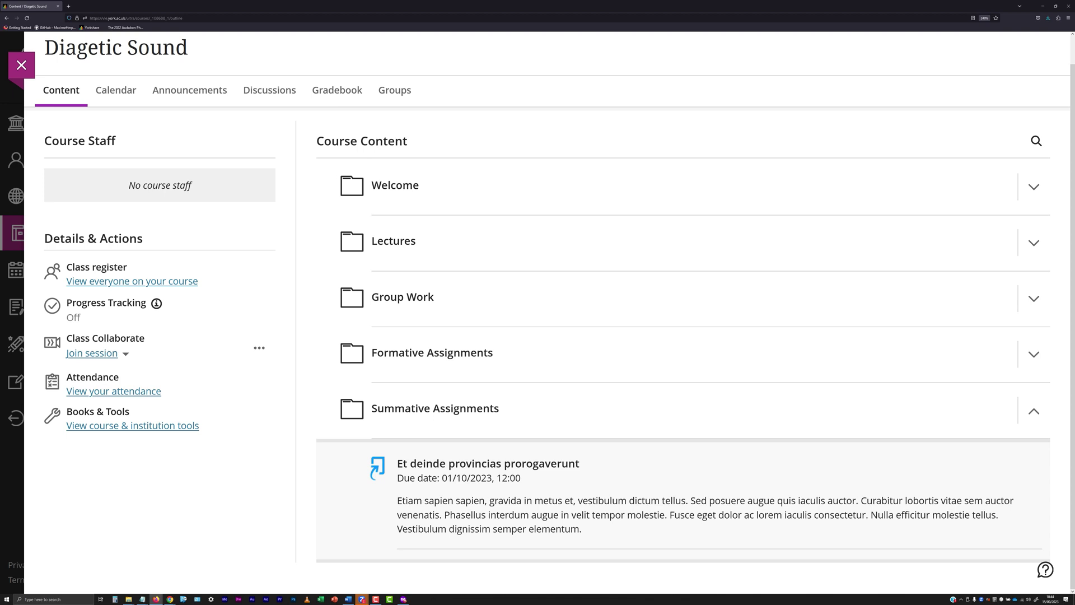
Step: Relaunch the assignment's Turnitin dashboard and save a copy of the digital receipt PDF
left_click(520, 464)
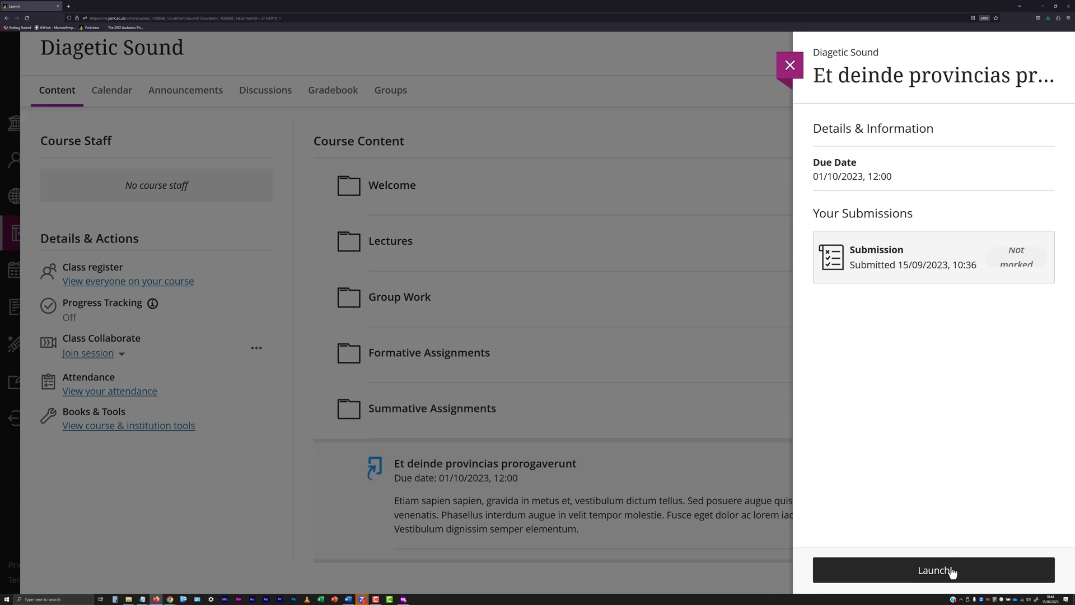
left_click(950, 574)
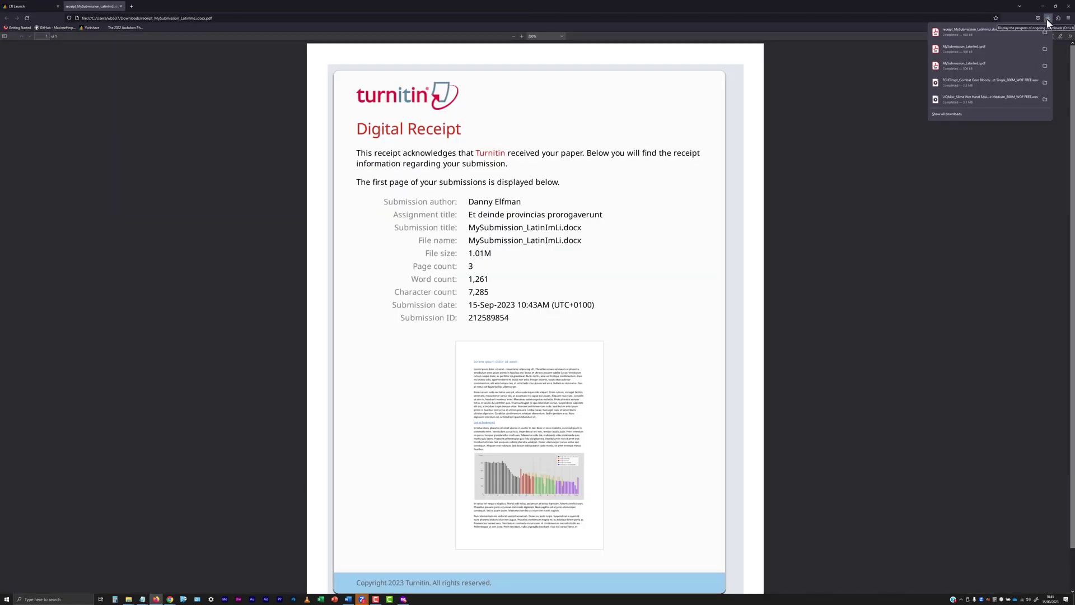
left_click(1046, 23)
left_click(1042, 38)
left_click(259, 280)
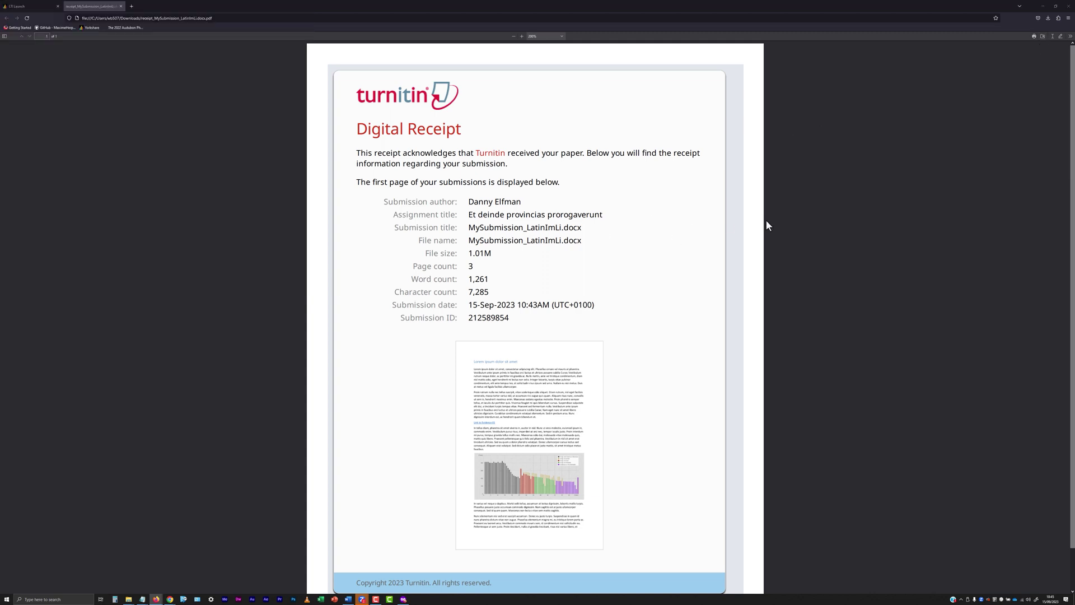
Step: Close the receipt, confirm a second resubmission, and try Text Input before returning to Upload Submission
left_click(121, 6)
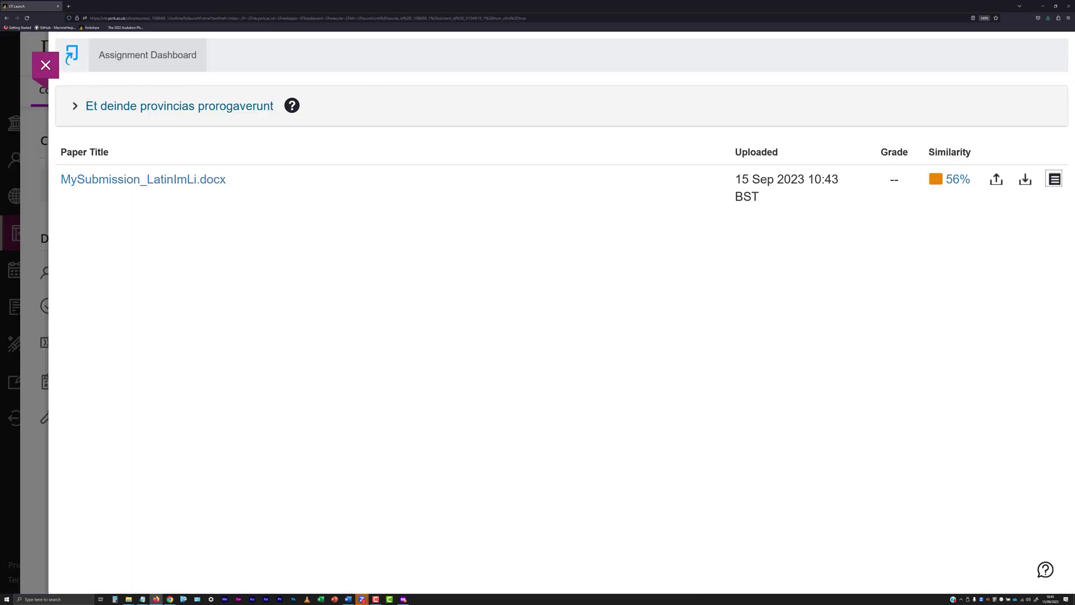
left_click(376, 599)
left_click(996, 179)
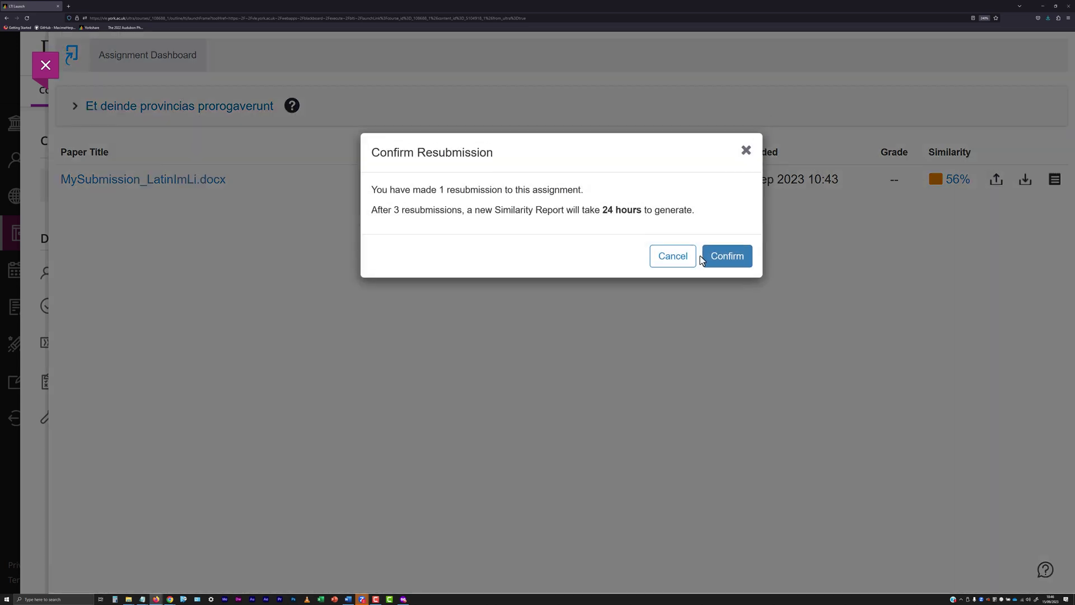
left_click(728, 255)
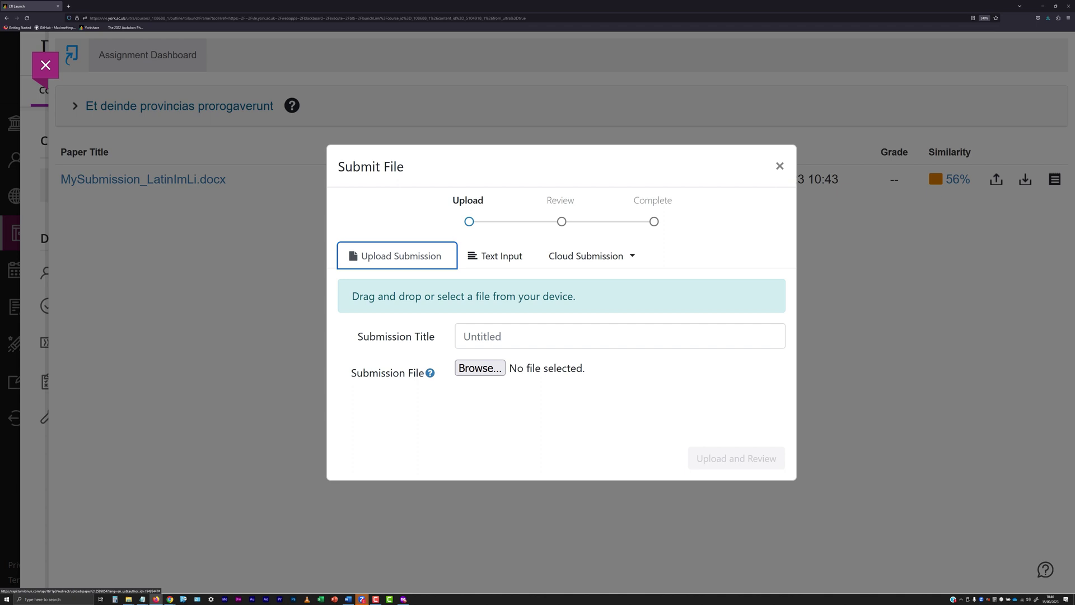
left_click(510, 258)
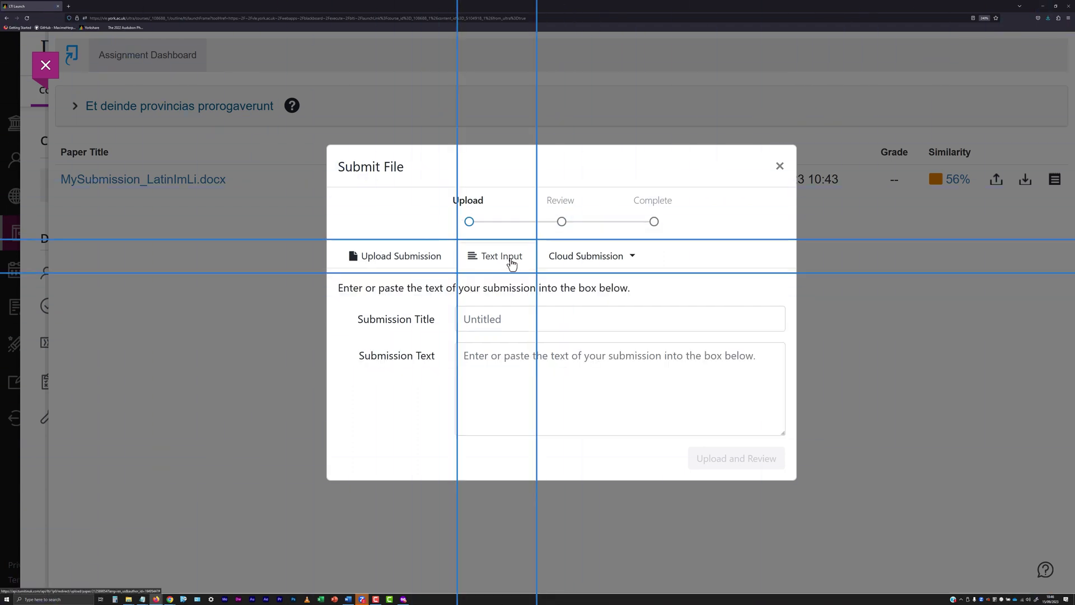
left_click(413, 263)
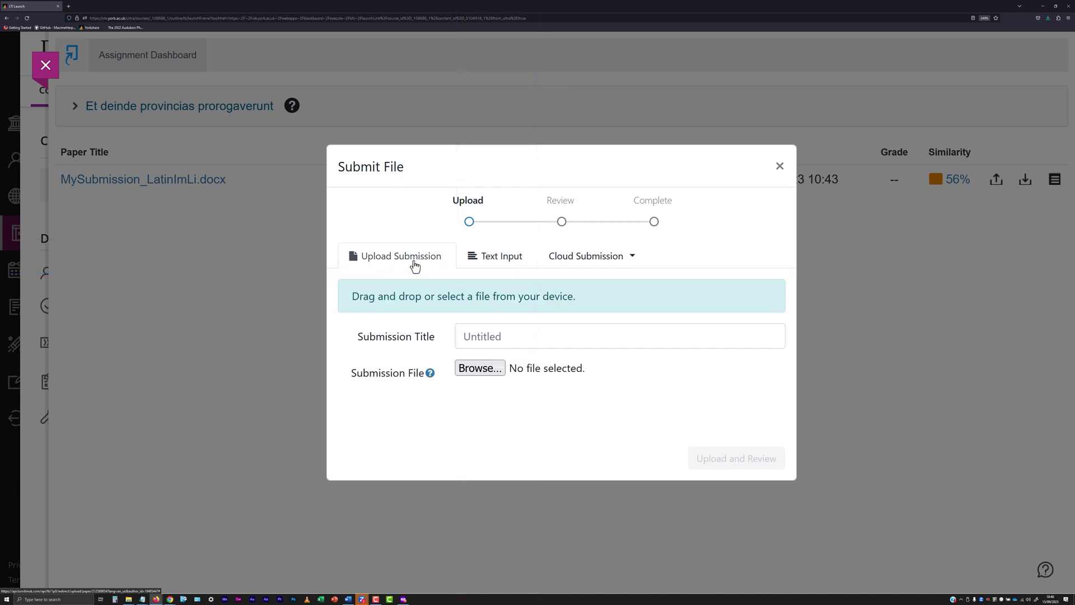
Step: Expand the Cloud Submission dropdown to list Google Drive, OneDrive and Dropbox
left_click(632, 258)
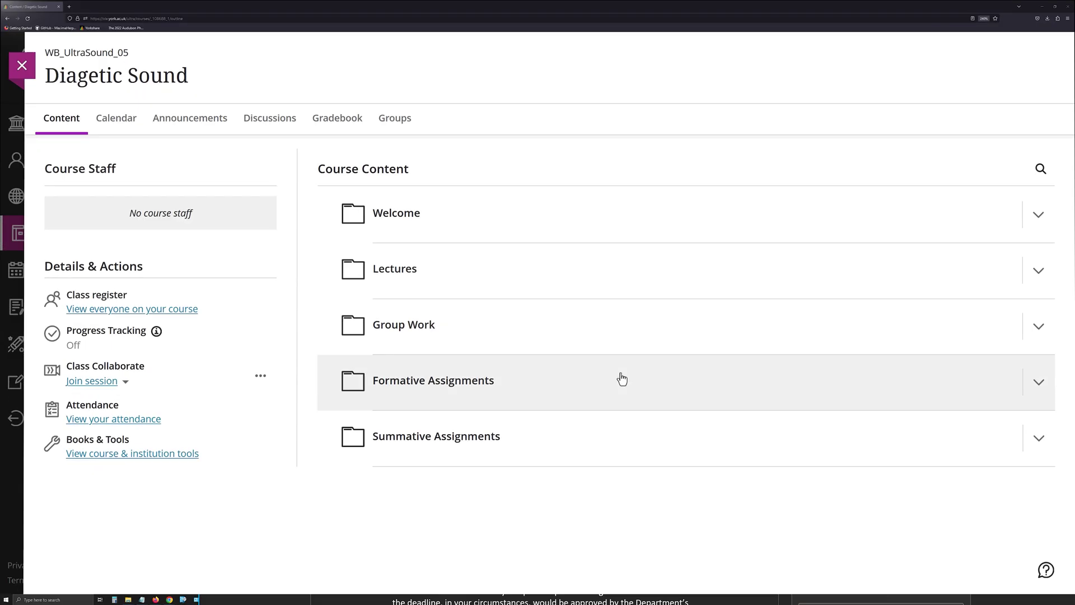
Step: Open the Formative Assignment paper (75/100) in Feedback Studio, hiding similarity and showing instructor feedback
left_click(622, 379)
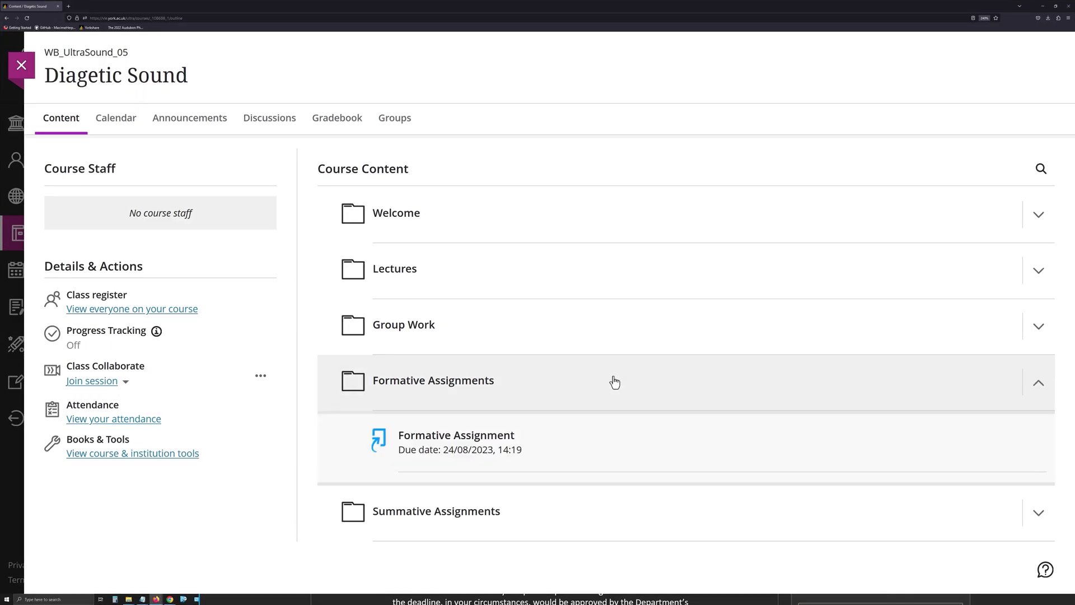
left_click(481, 436)
left_click(933, 570)
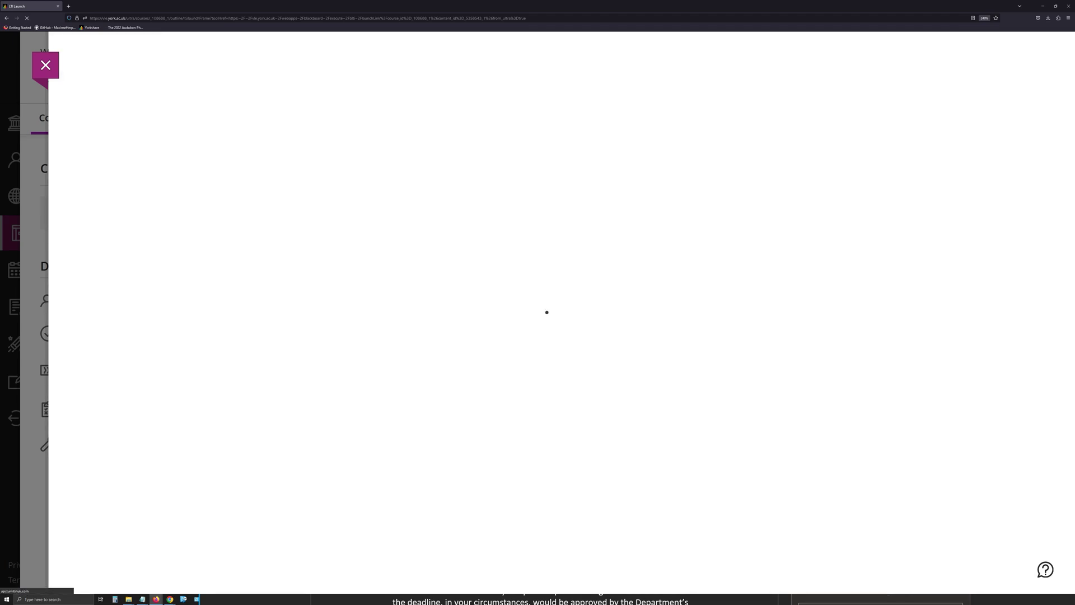
left_click(190, 182)
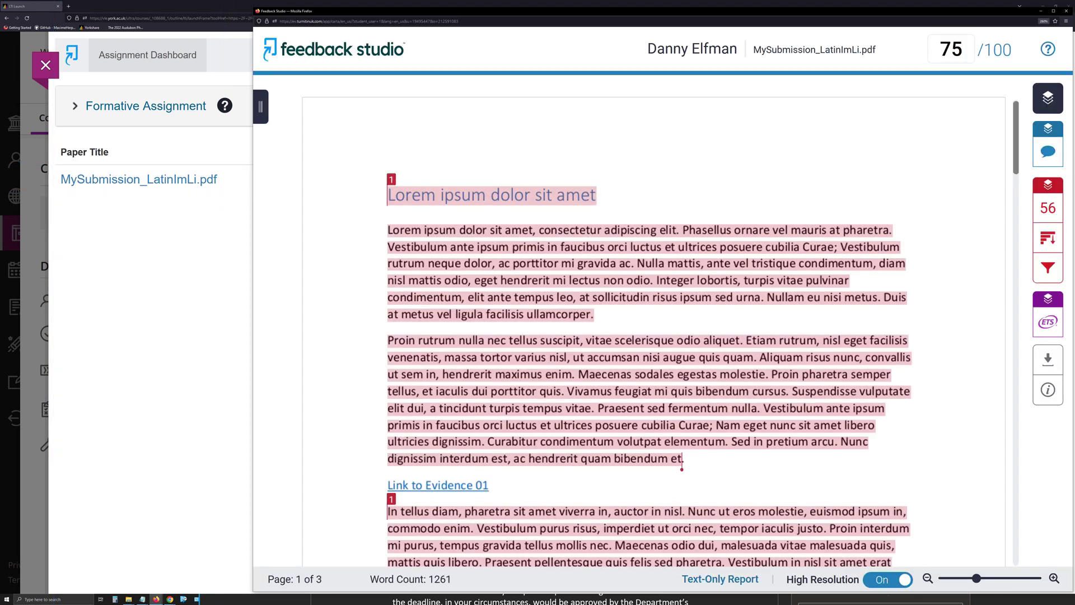
left_click(1048, 188)
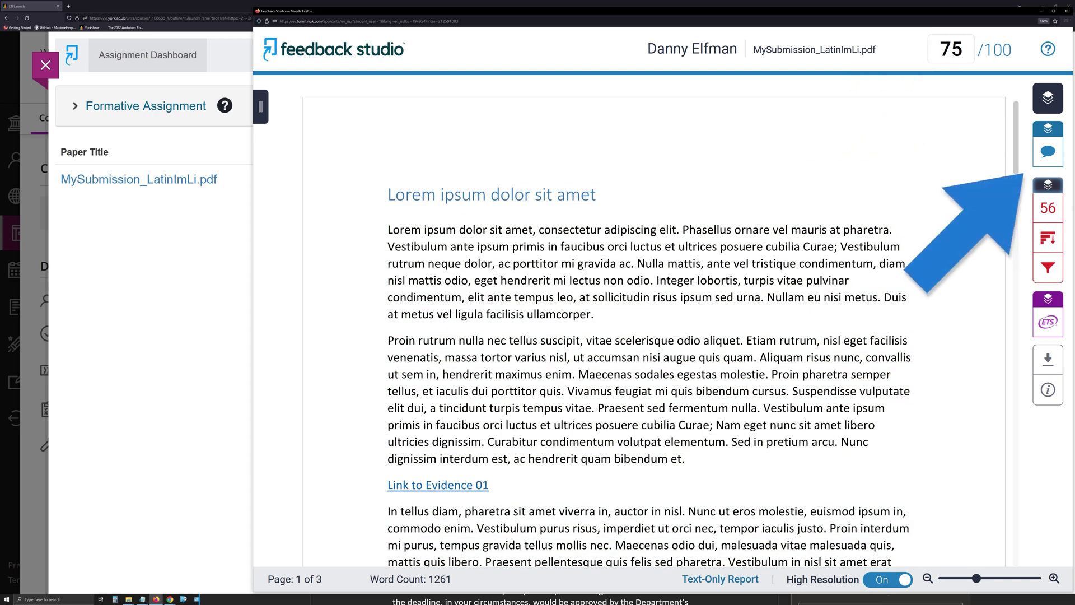
left_click(1047, 151)
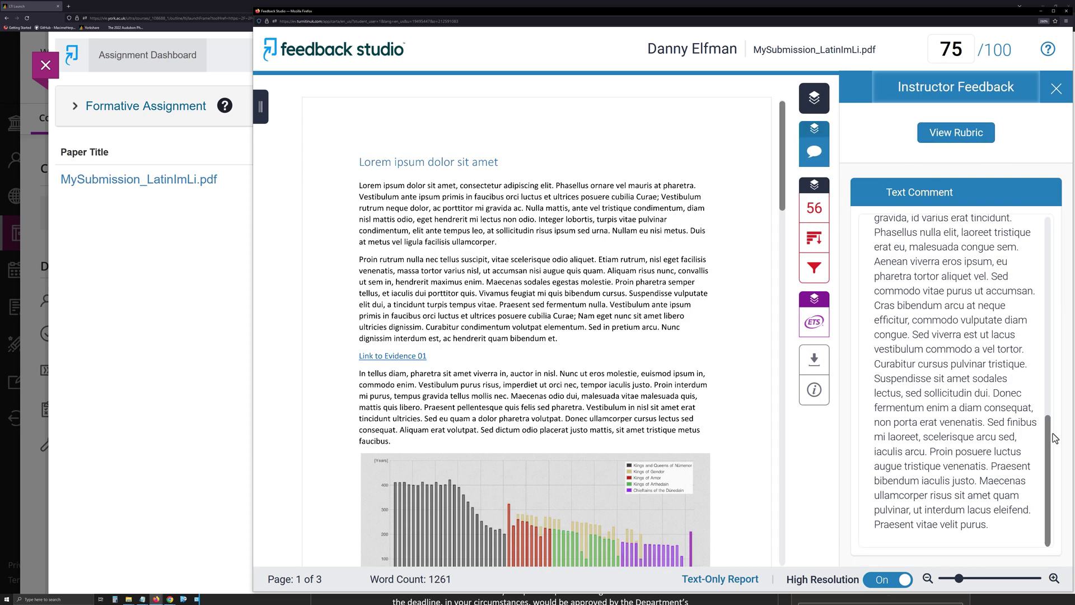
Step: Scroll through the instructor's text comment, then open the rubric feedback form
left_click_drag(1048, 441, 1070, 225)
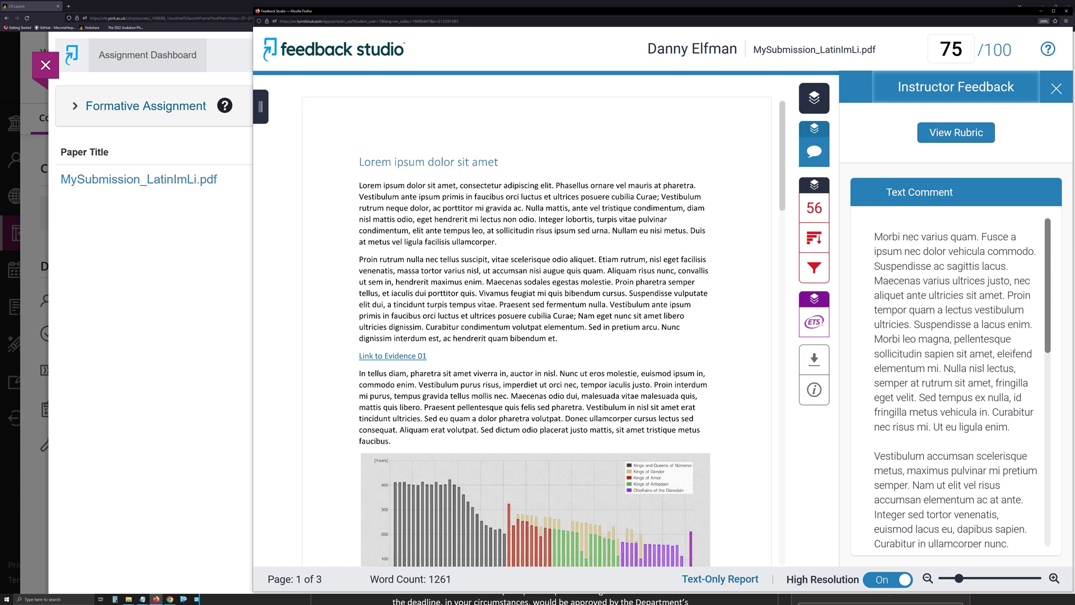
left_click(973, 138)
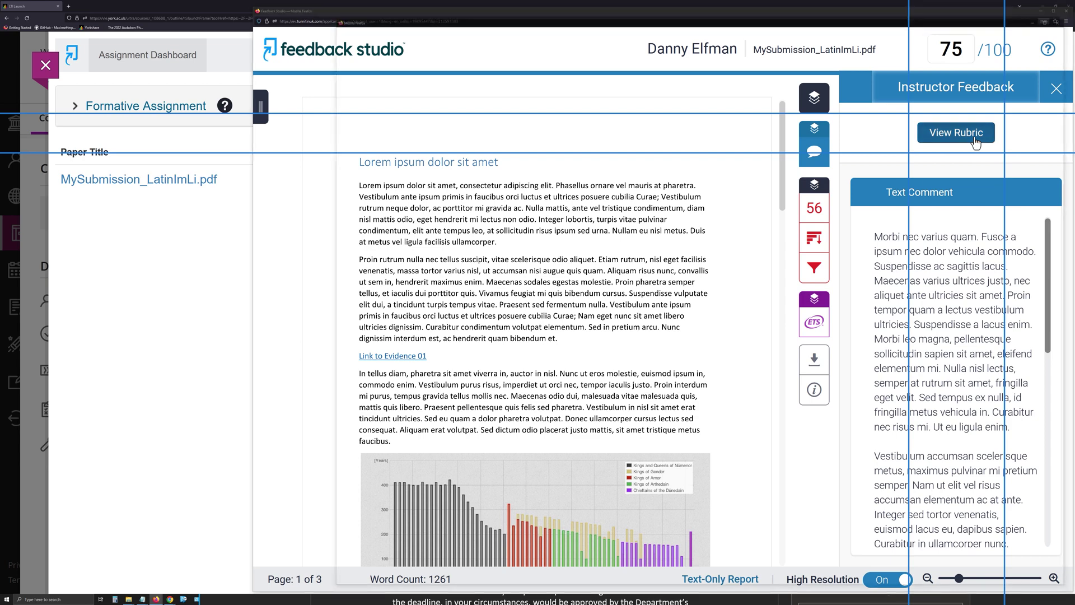